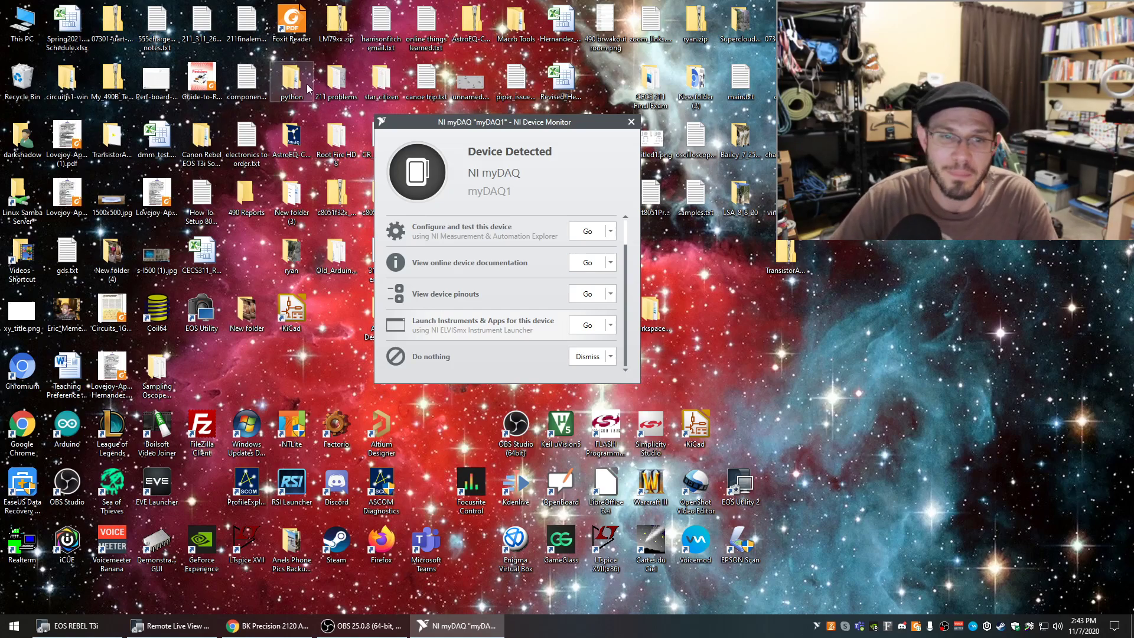
Launch the instruments and apps launcher for the detected NI myDAQ and move its window to the desktop's upper-left corner.
scroll(628, 264, "up", 1)
scroll(628, 257, "up", 1)
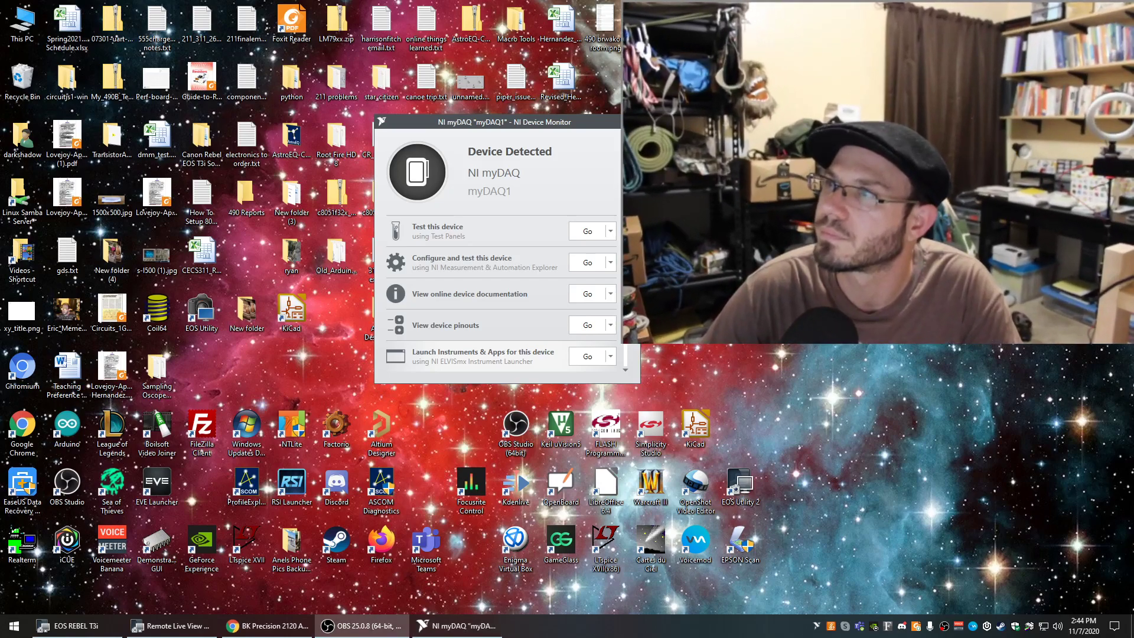
left_click_drag(549, 122, 499, 118)
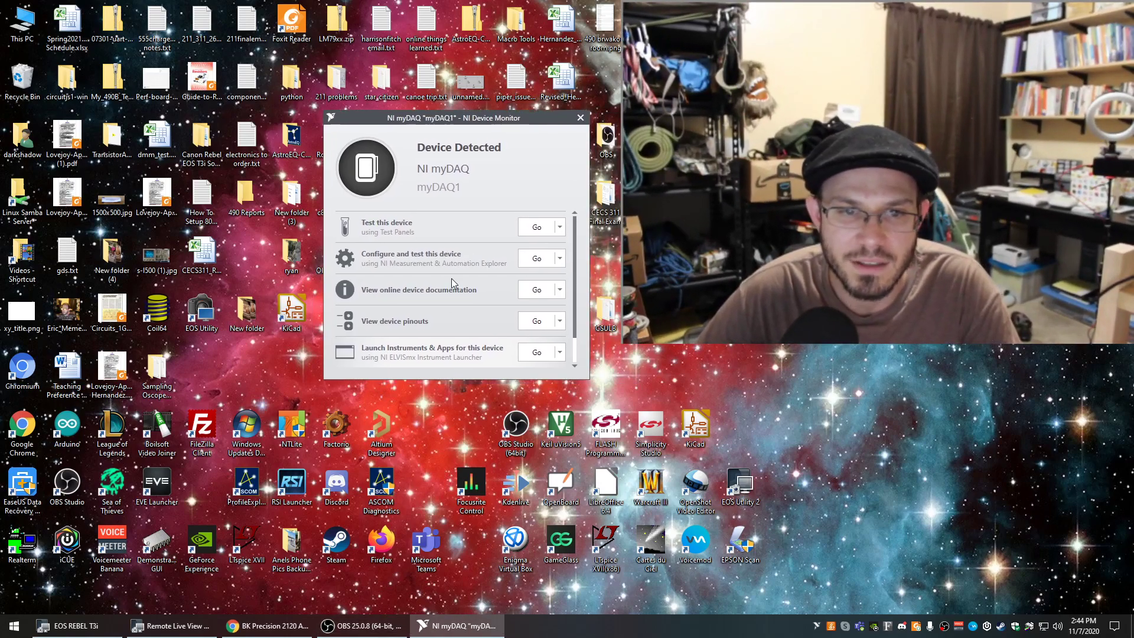
left_click_drag(578, 255, 573, 281)
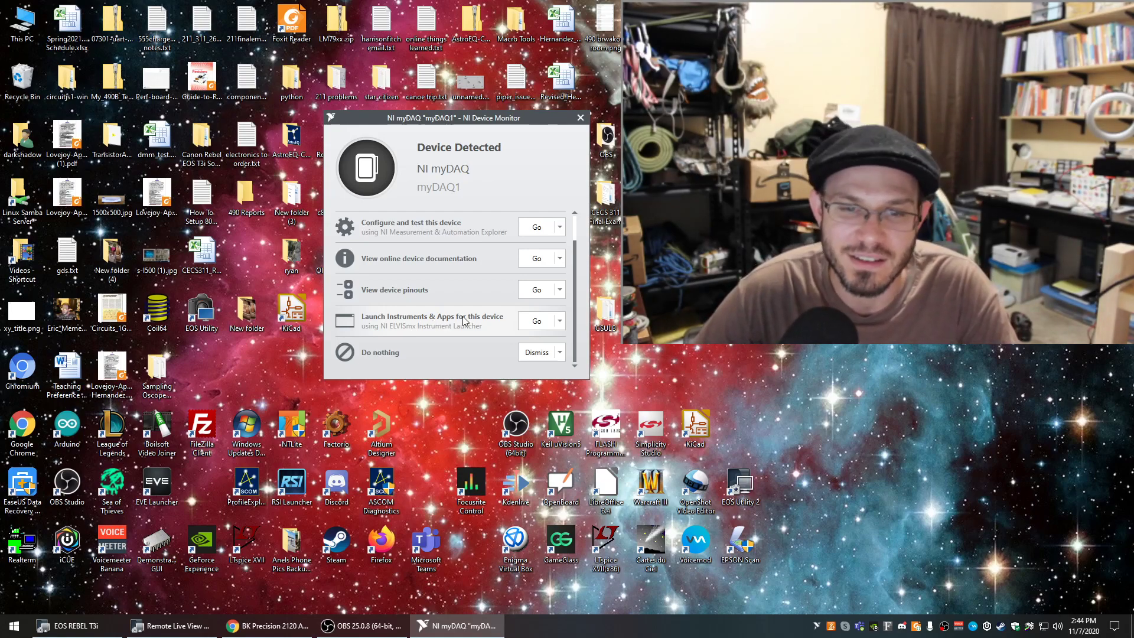
left_click(536, 322)
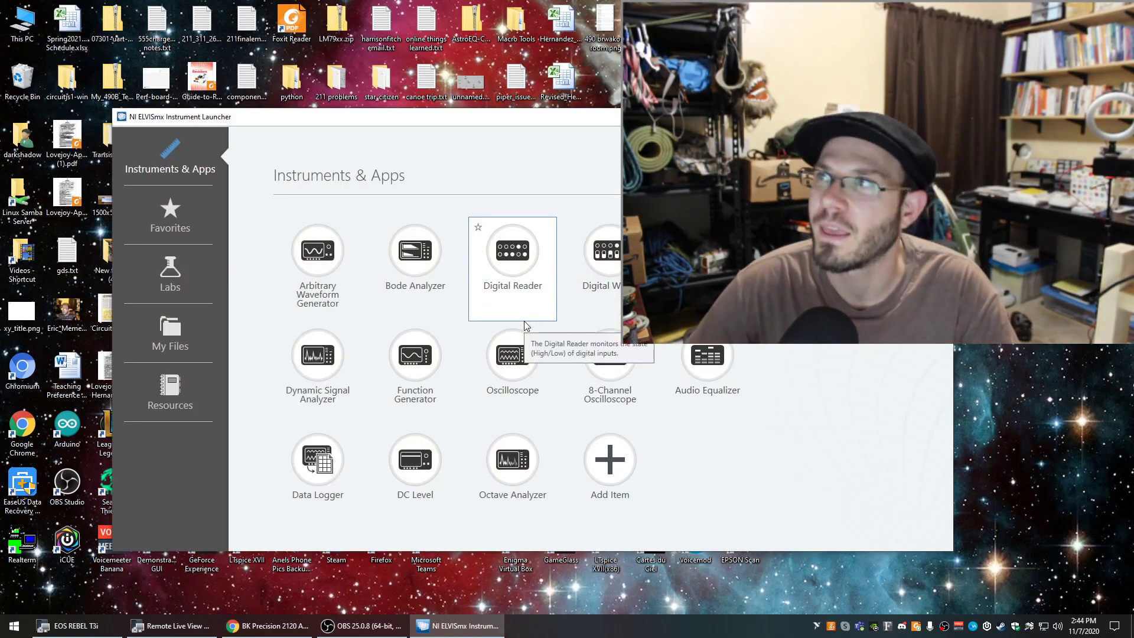
left_click_drag(662, 120, 554, 17)
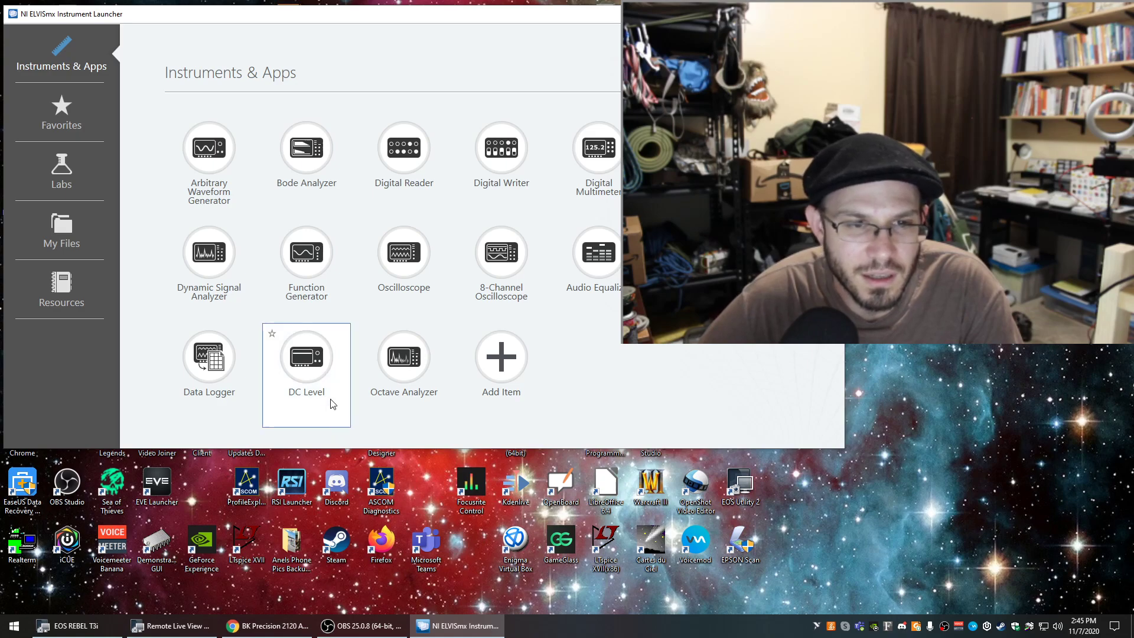
Open the Function Generator in the desktop's upper-left corner and select AO0 as its signal route.
left_click(309, 256)
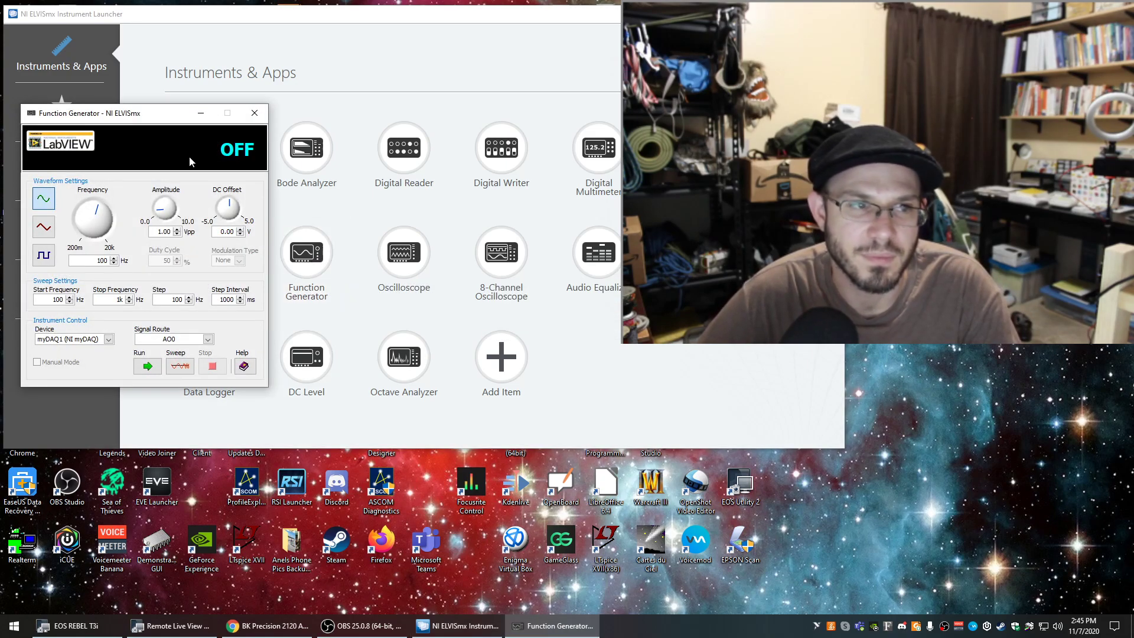
left_click_drag(147, 114, 136, 13)
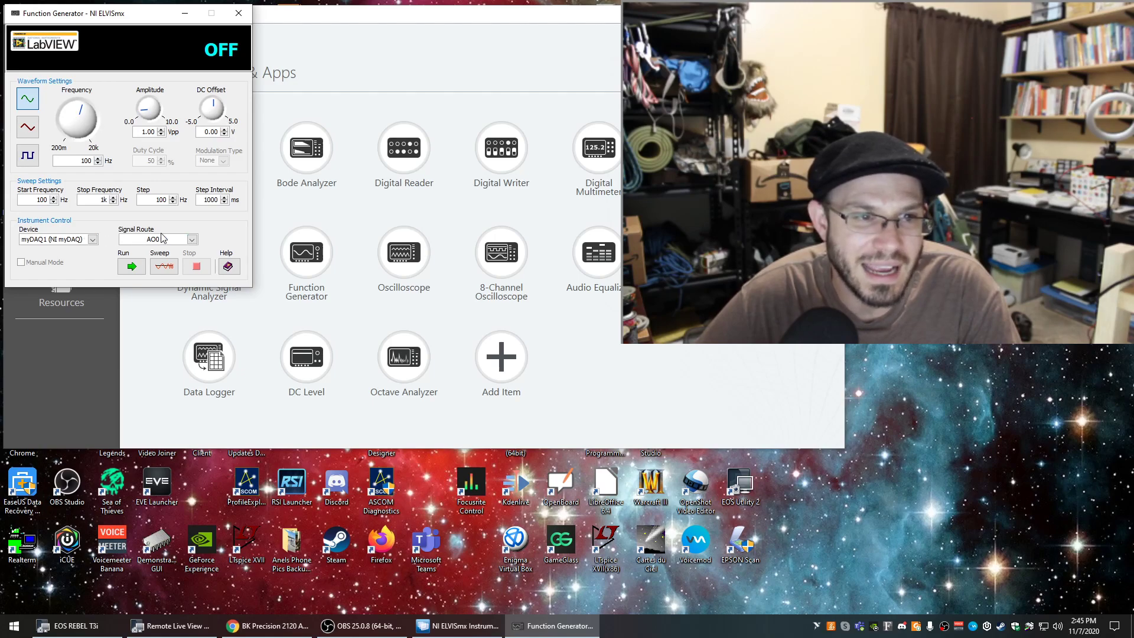
left_click(192, 240)
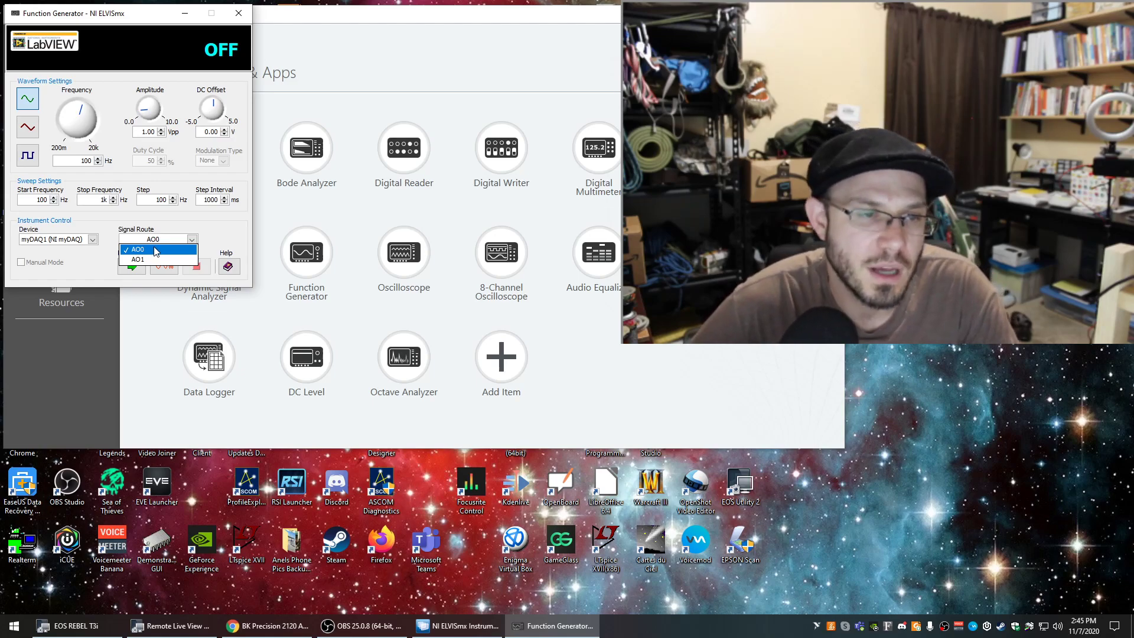
left_click(154, 252)
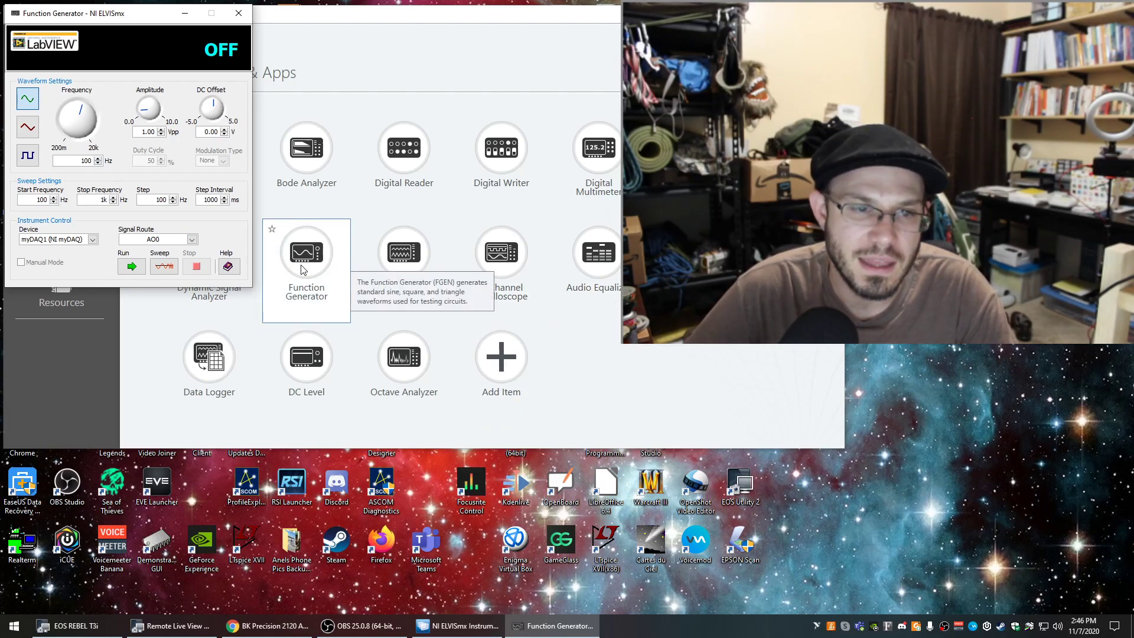
Open the Oscilloscope, clear the instrument launcher out of view, and place the oscilloscope window beside the Function Generator.
left_click(410, 260)
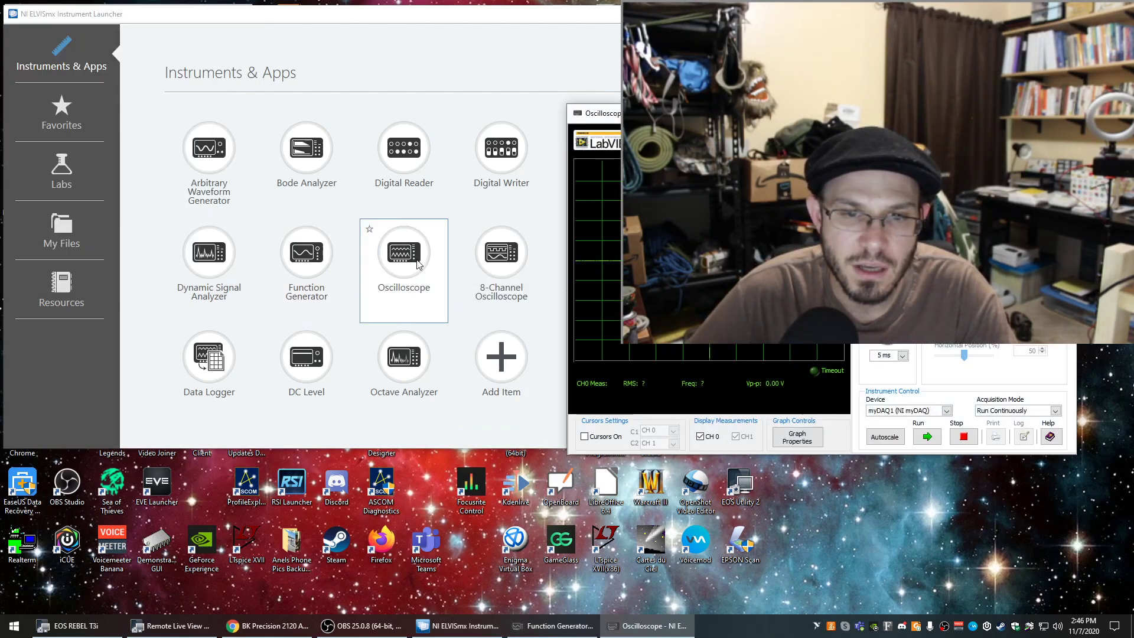
left_click(777, 14)
left_click_drag(835, 119, 526, 18)
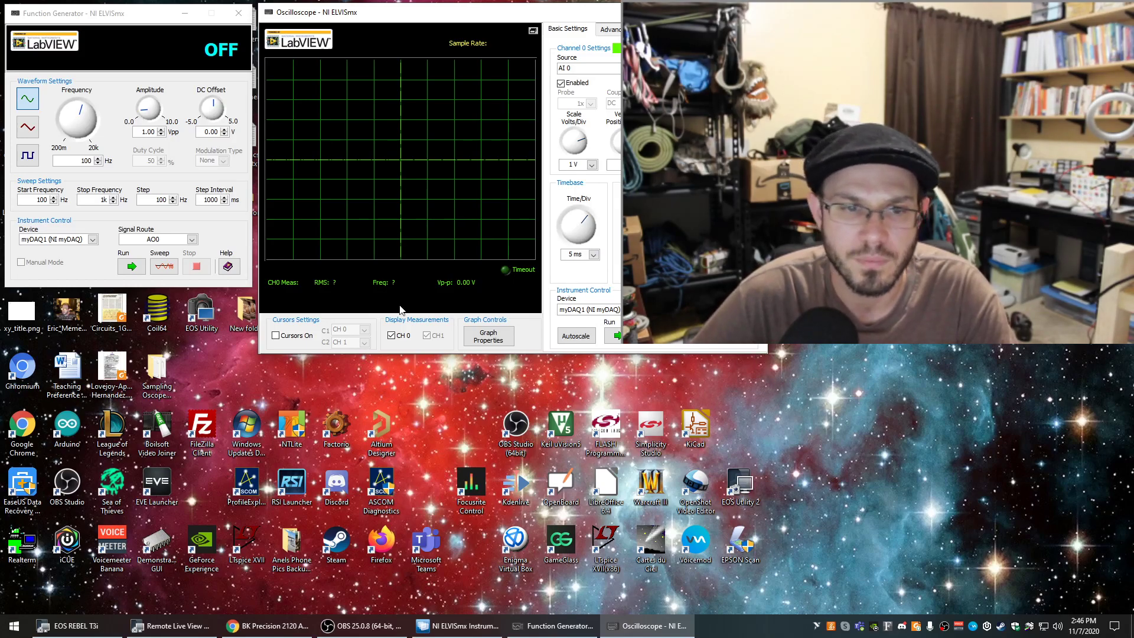
left_click_drag(416, 18, 435, 43)
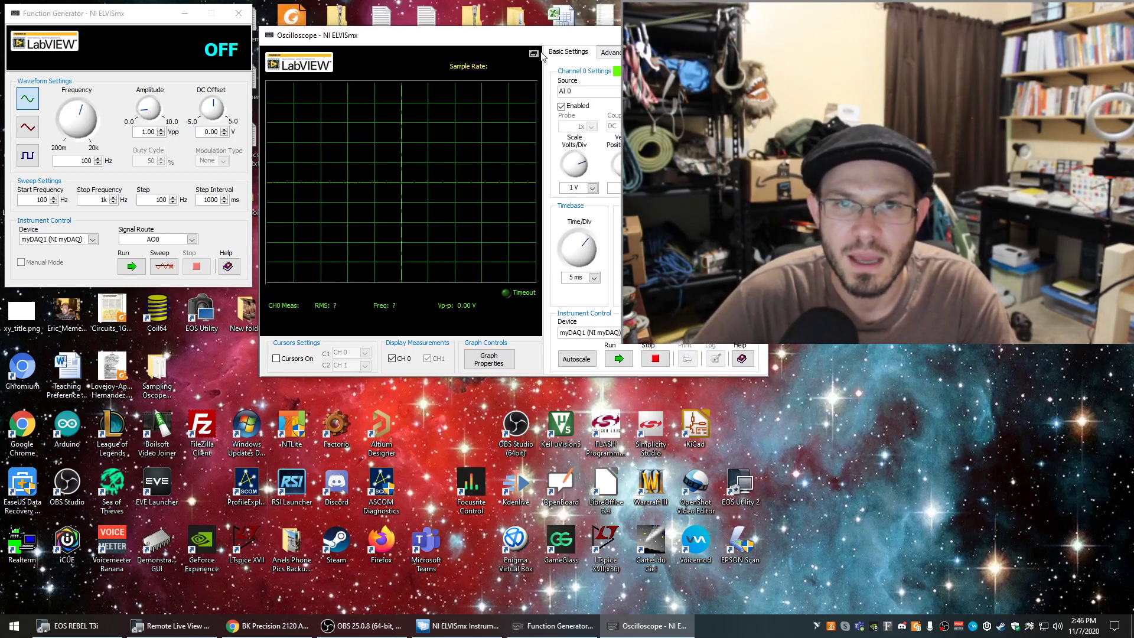
left_click_drag(544, 42, 563, 17)
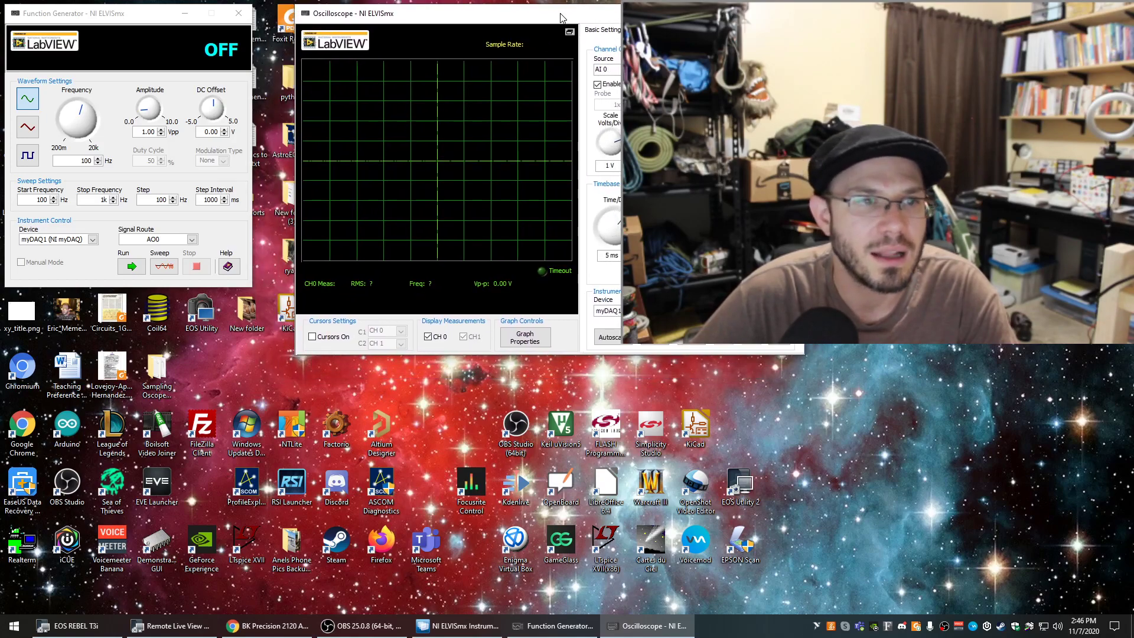
Rearrange the two instrument windows lower on the desktop, side by side, with the Oscilloscope just beside the Function Generator.
left_click(251, 286)
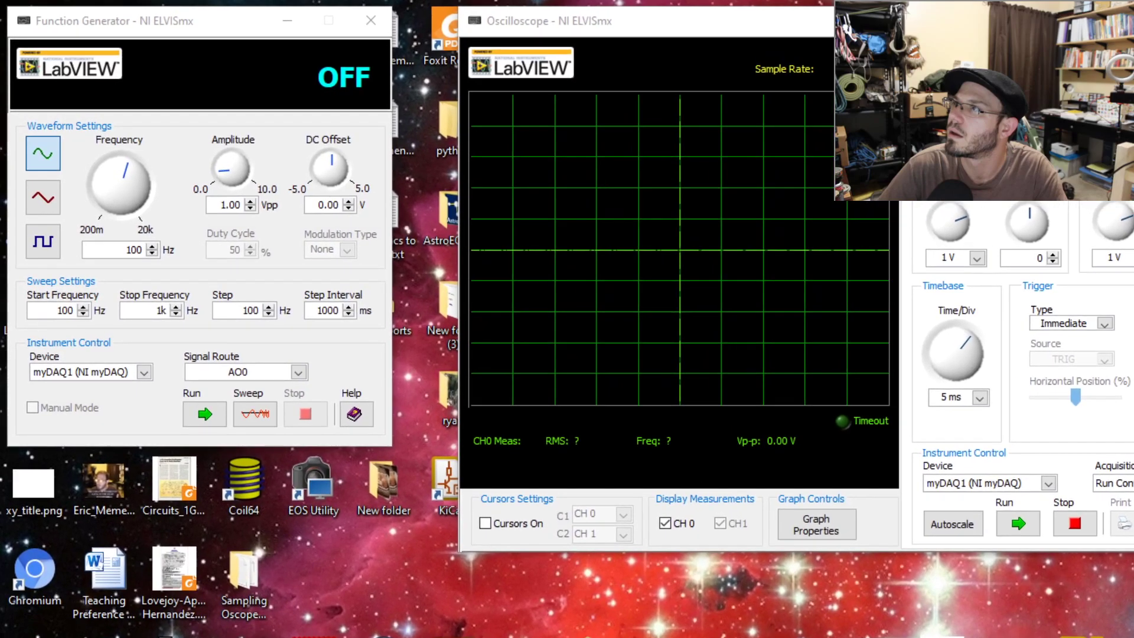
left_click_drag(945, 20, 886, 111)
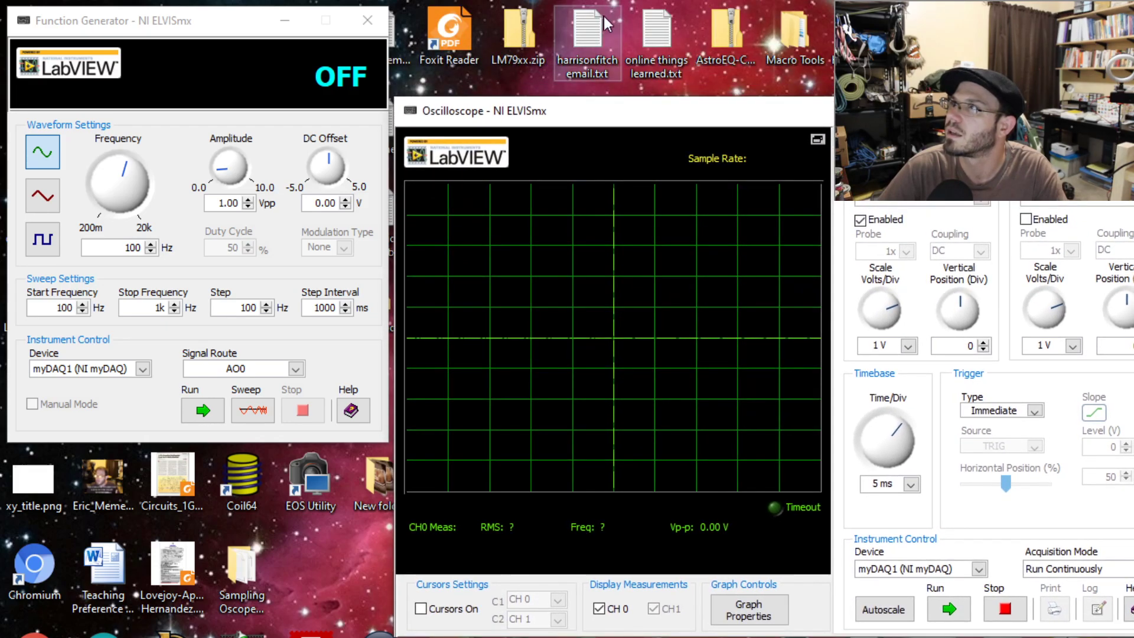
left_click_drag(233, 23, 216, 221)
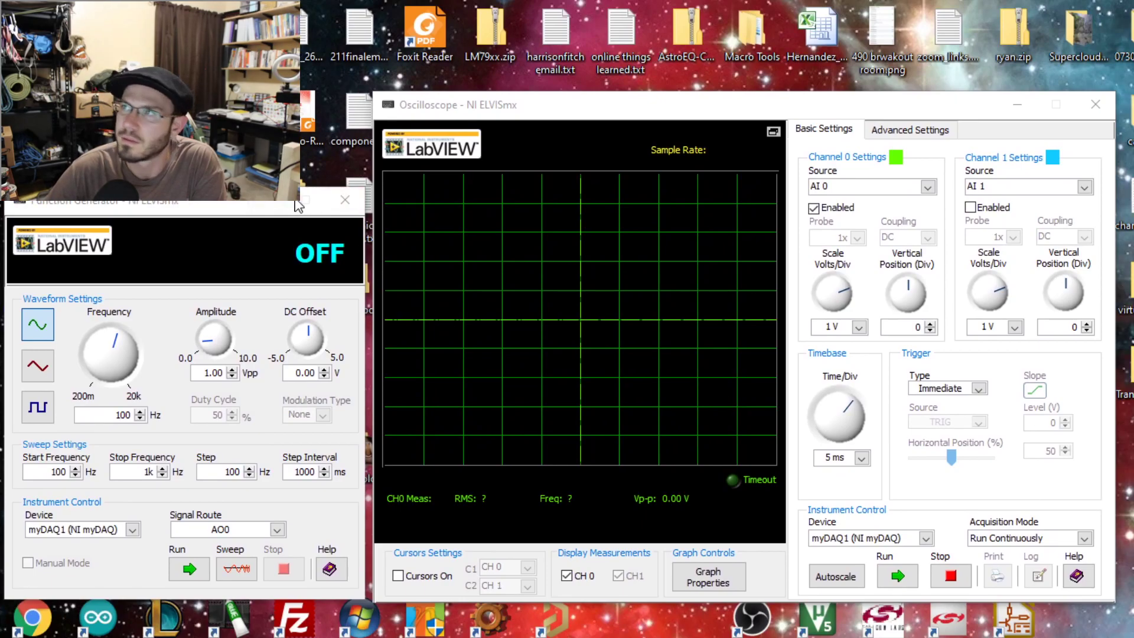
left_click_drag(190, 201, 194, 236)
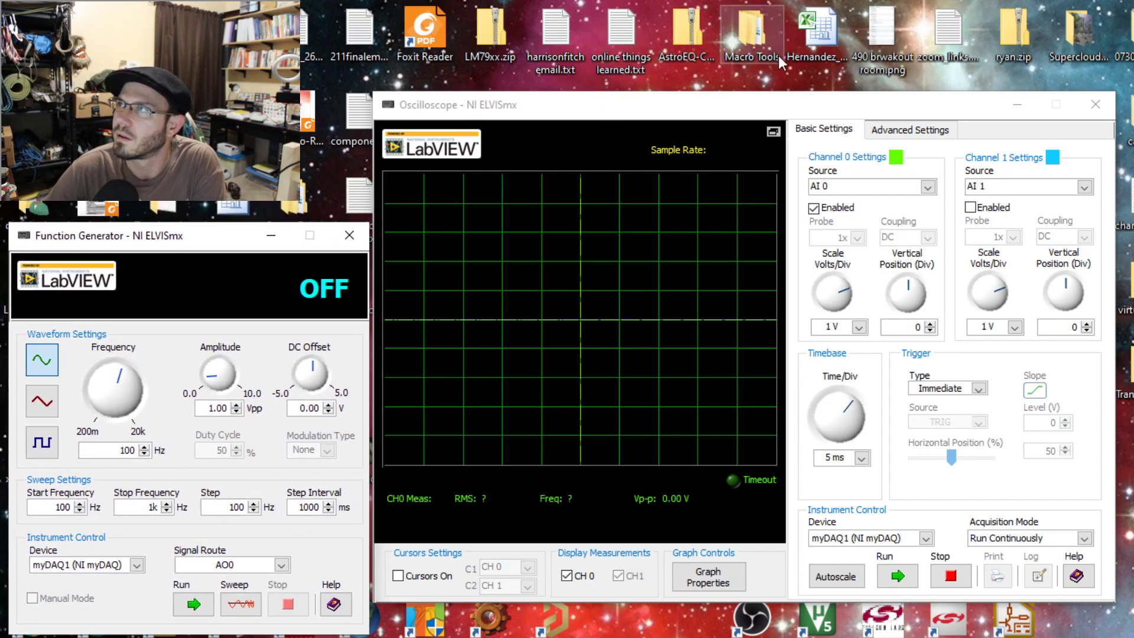
left_click_drag(768, 99, 781, 94)
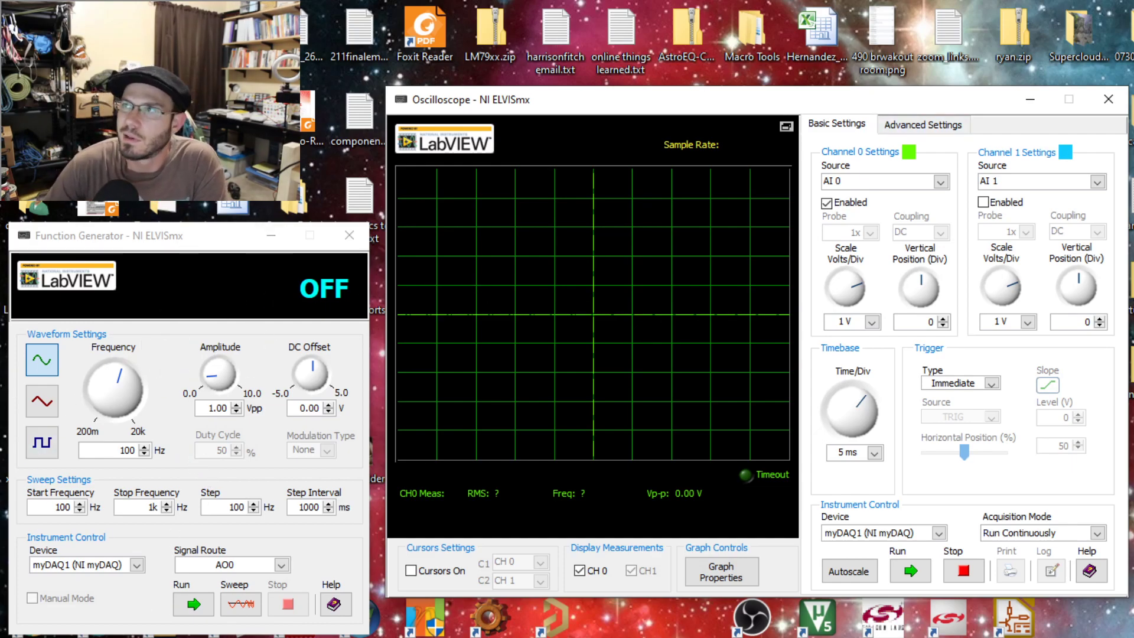
left_click(835, 183)
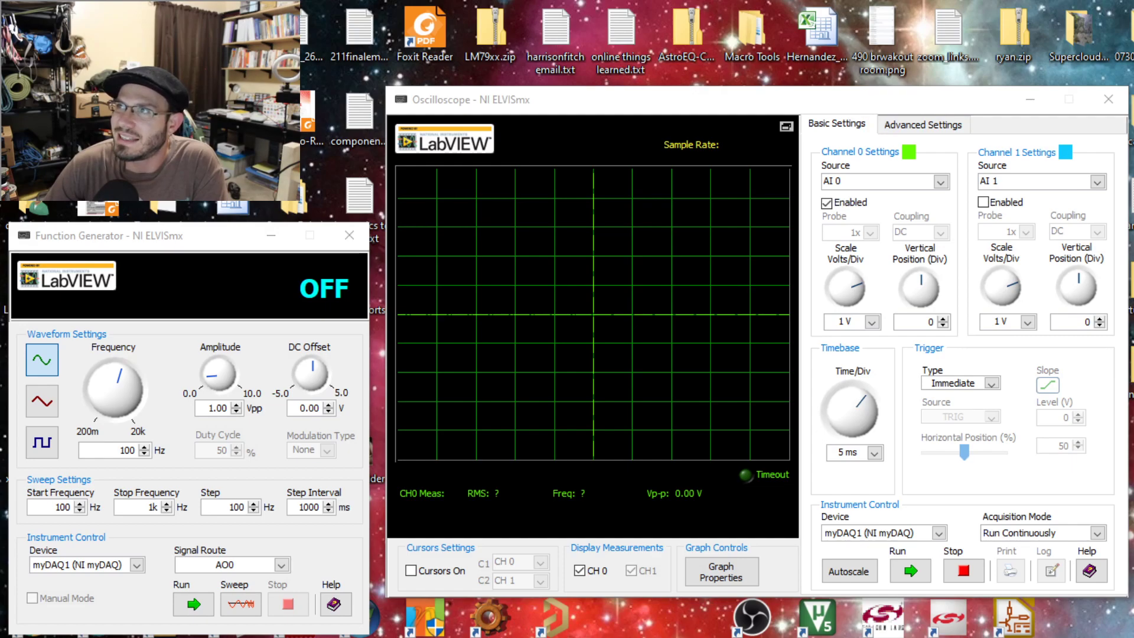
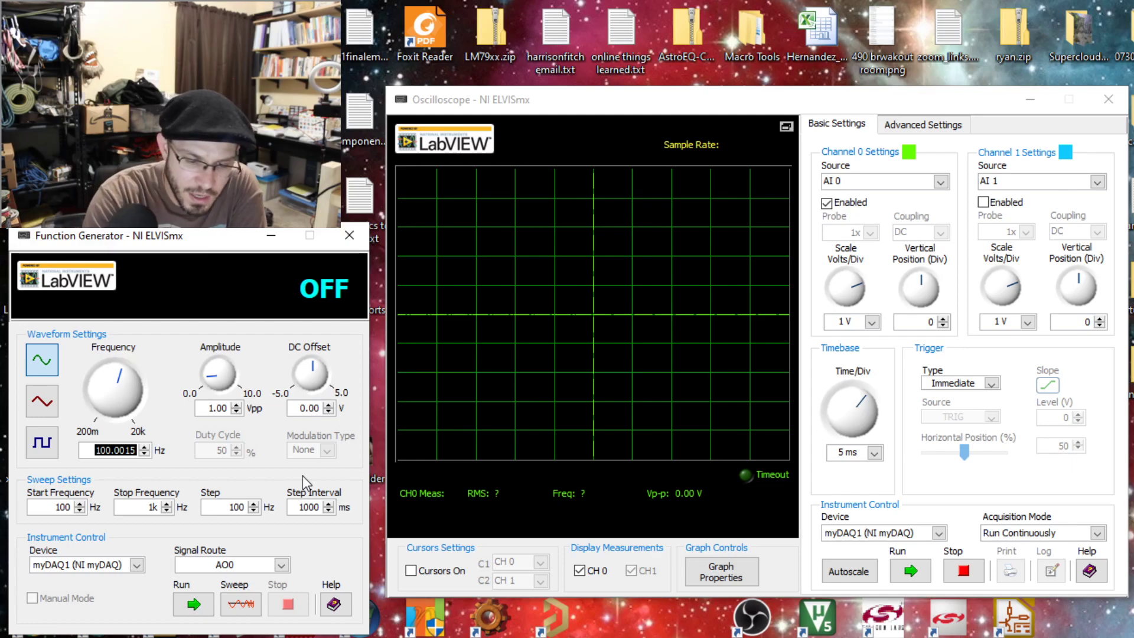
Run the Function Generator's sine output at 1000 Hz and start continuous acquisition on the Oscilloscope.
type("1000")
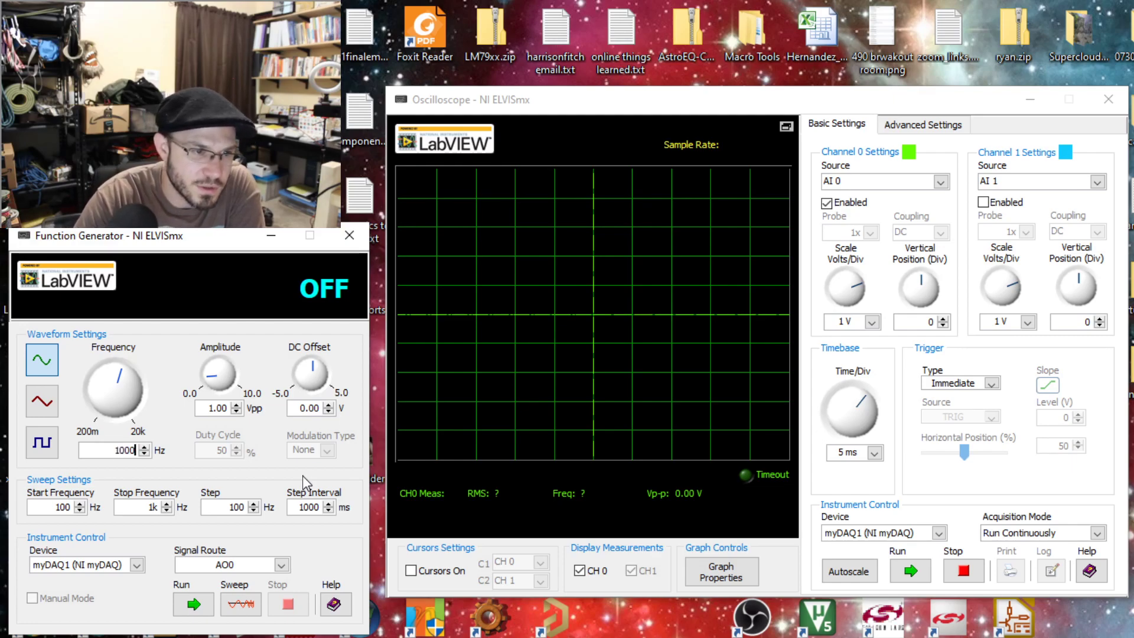
key("Return")
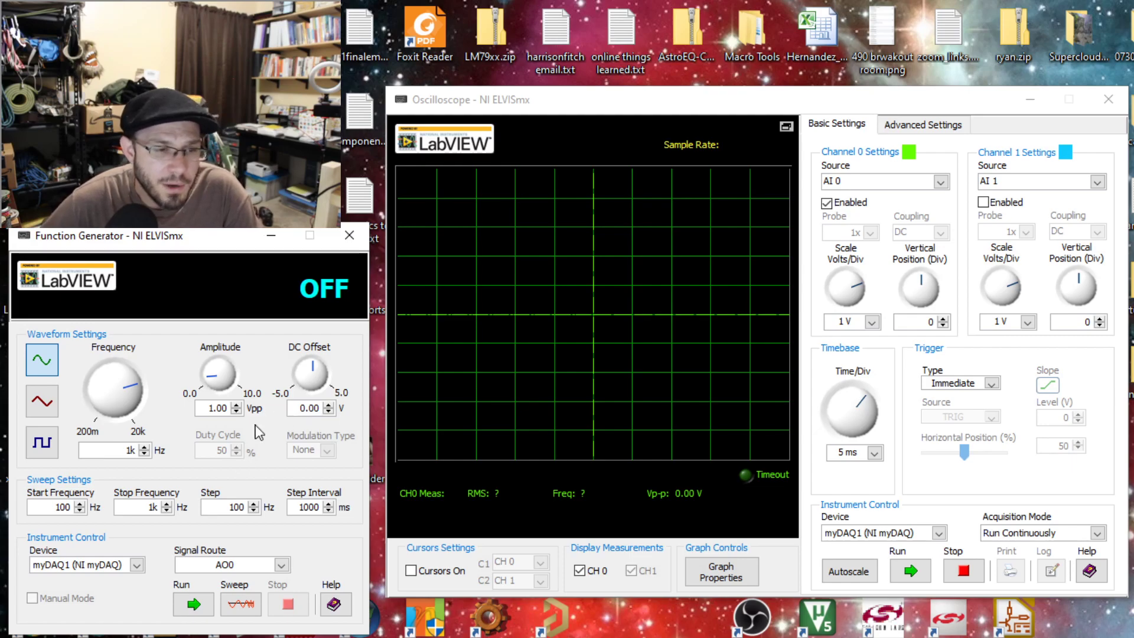
left_click(194, 605)
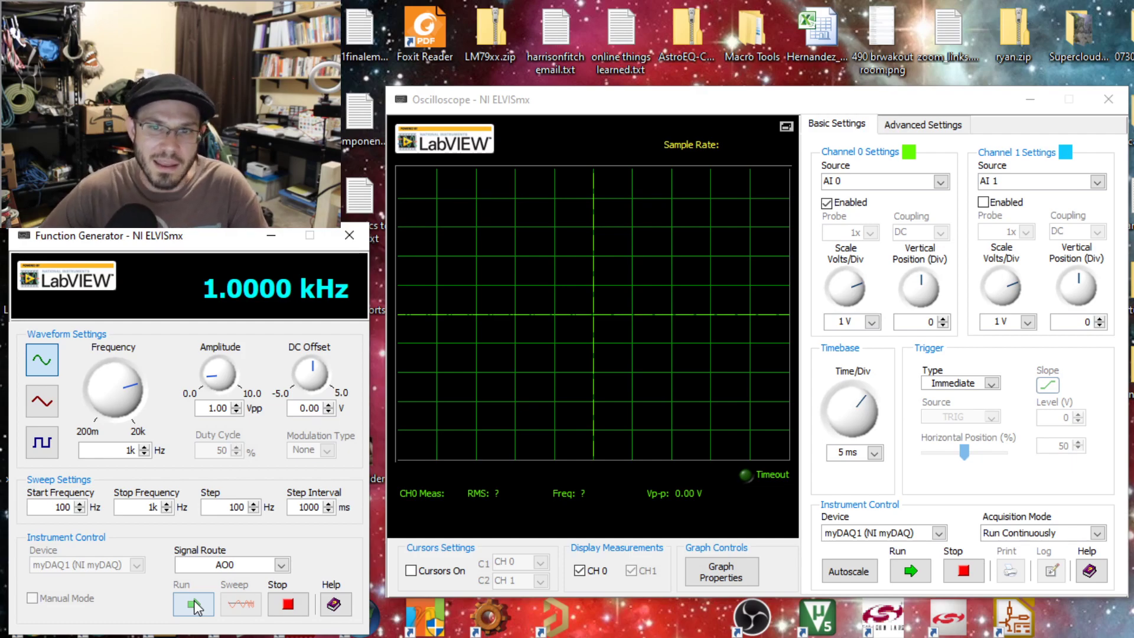
left_click(194, 600)
left_click(851, 108)
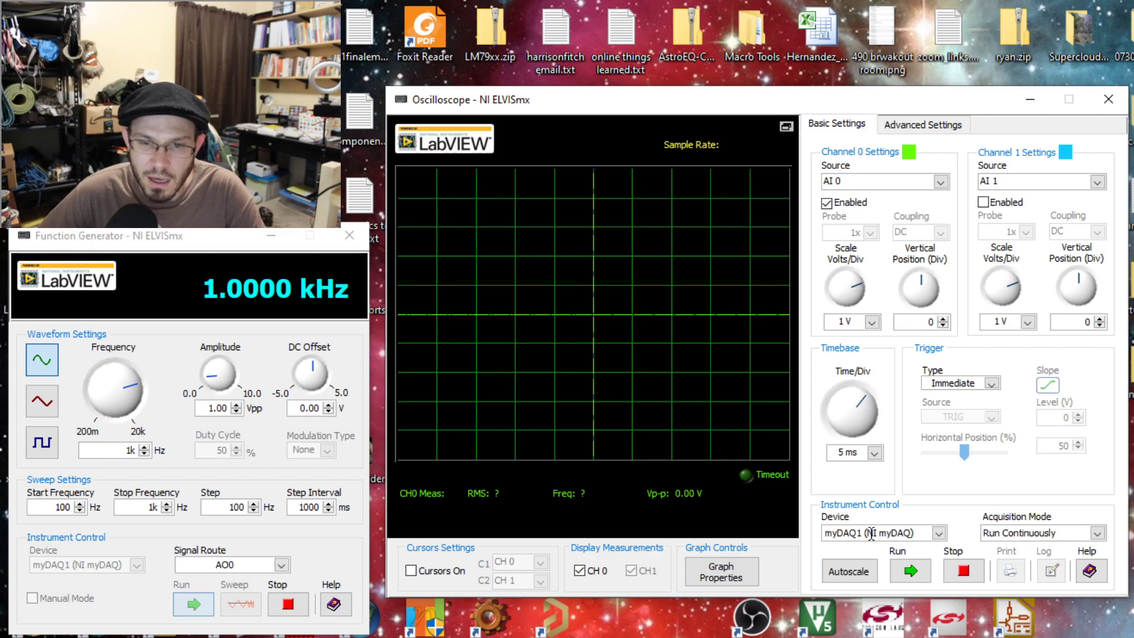
left_click(909, 574)
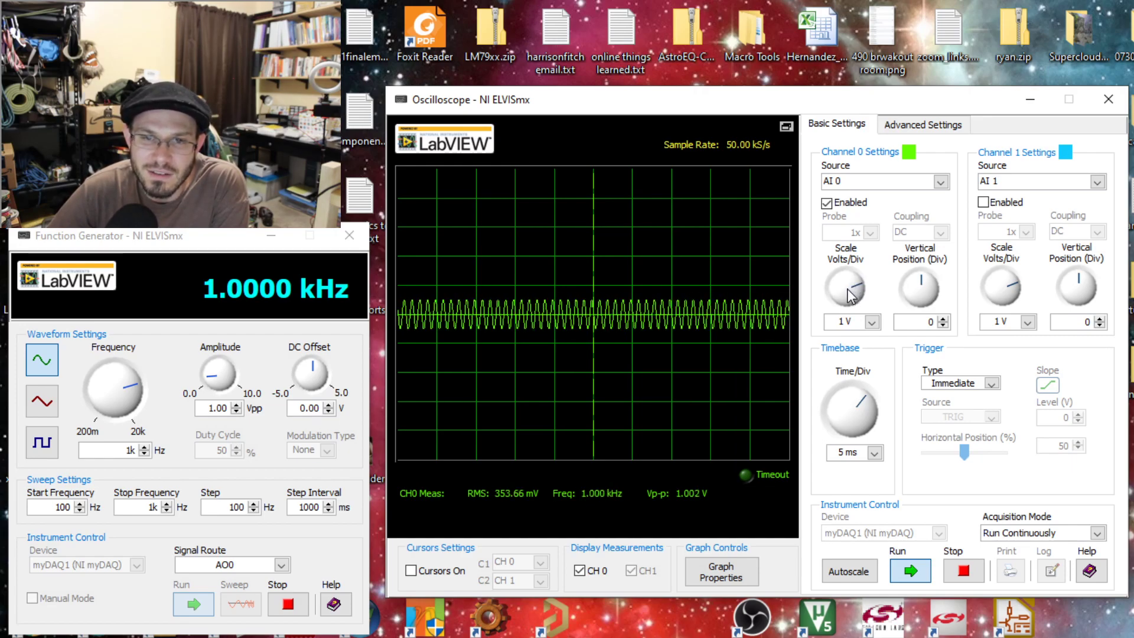
Try Channel 0 vertical scales of 500 mV and 100 mV per division, and settle on 200 mV.
left_click_drag(848, 289, 858, 299)
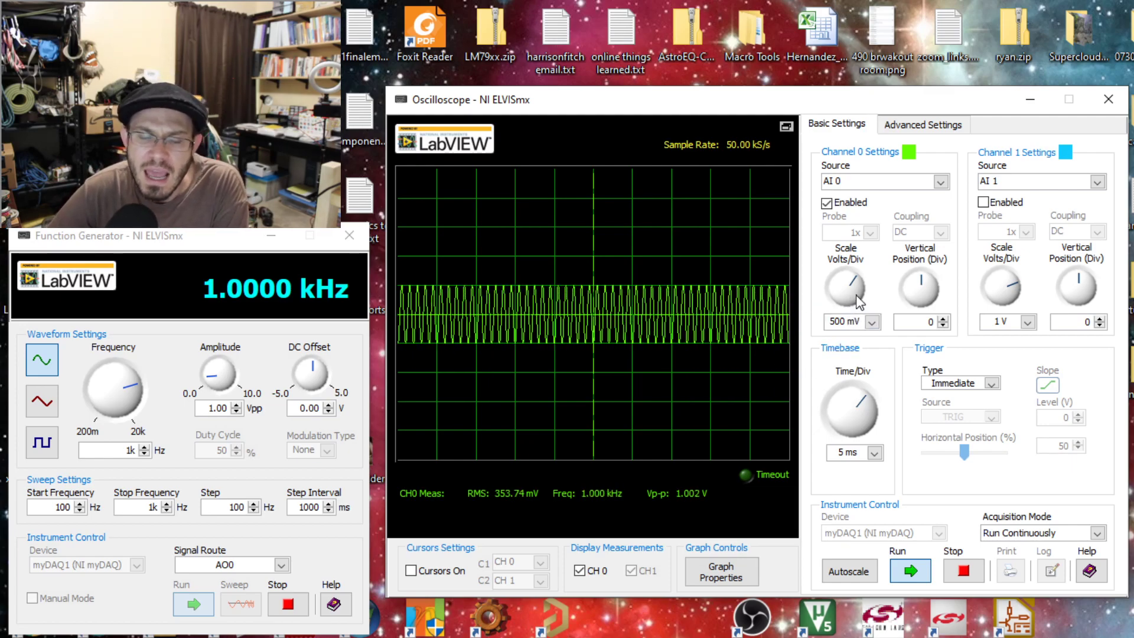
left_click(872, 321)
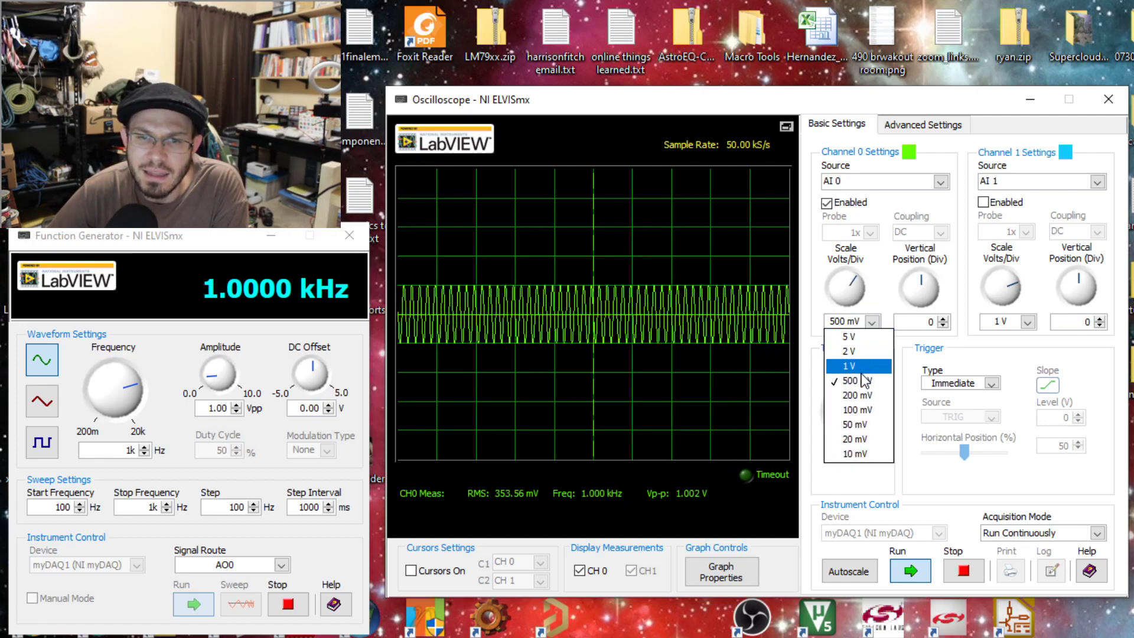
left_click(857, 409)
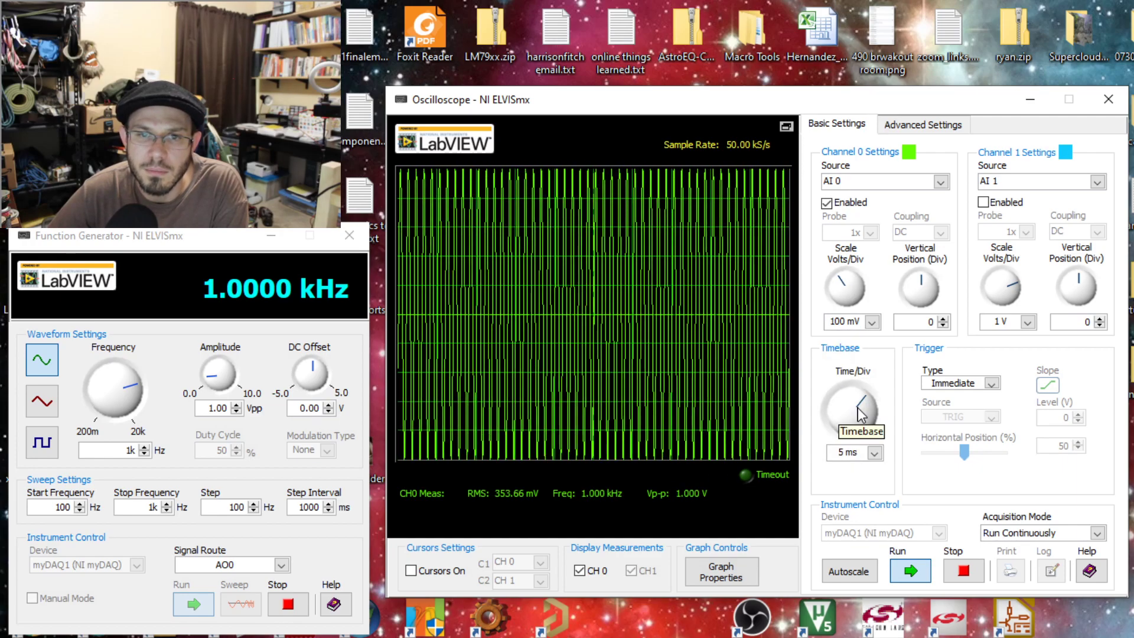
left_click(872, 321)
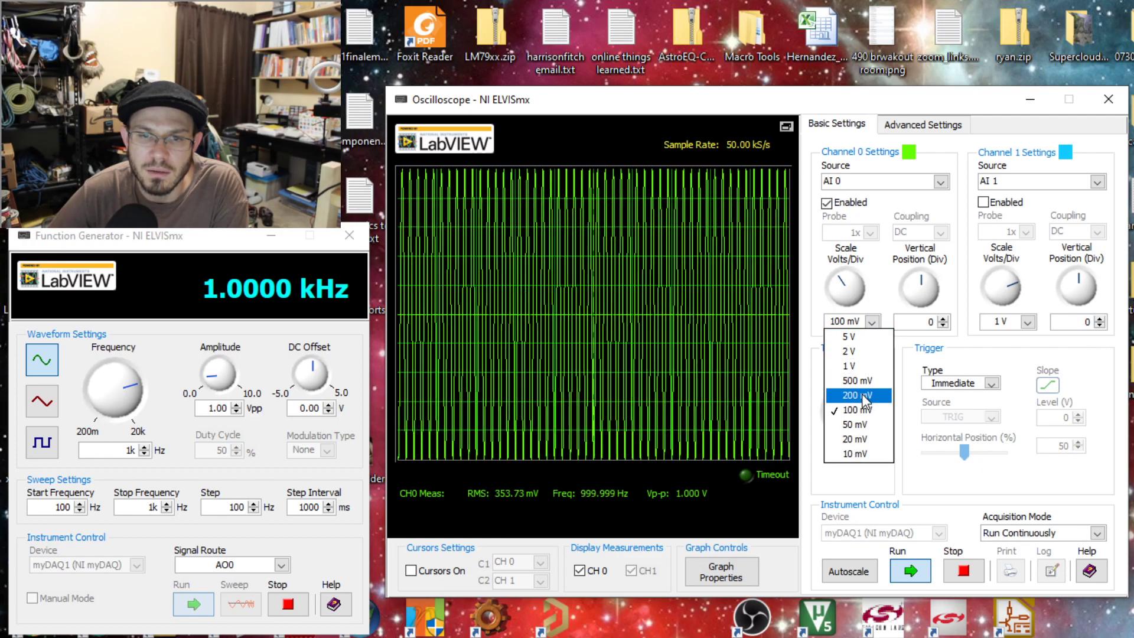
left_click(863, 394)
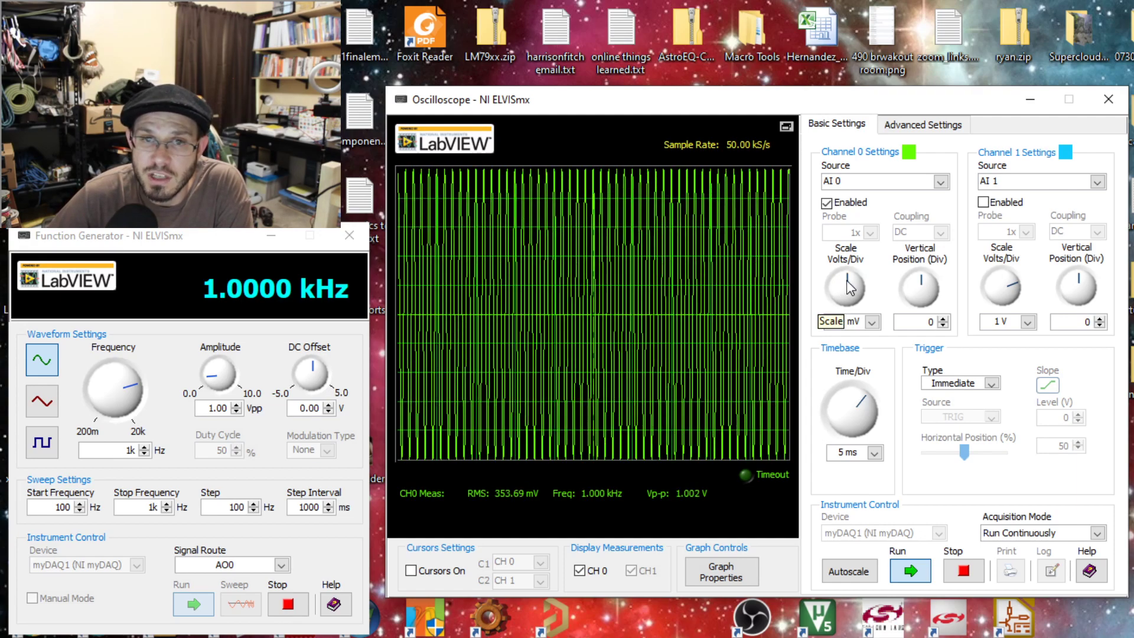
left_click_drag(846, 284, 837, 287)
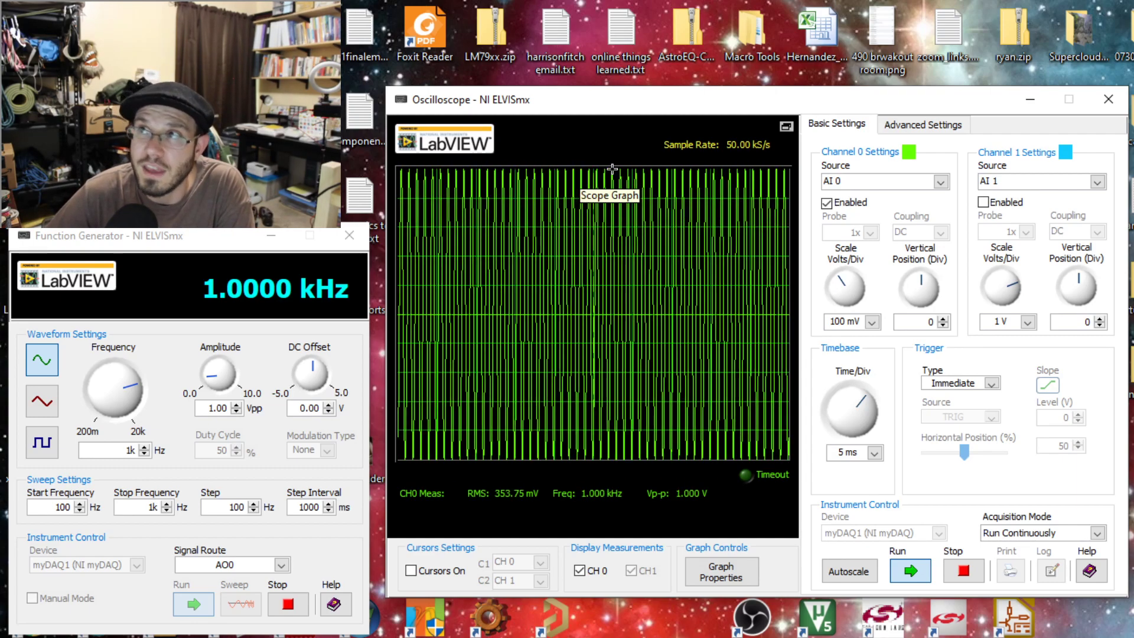
left_click(873, 320)
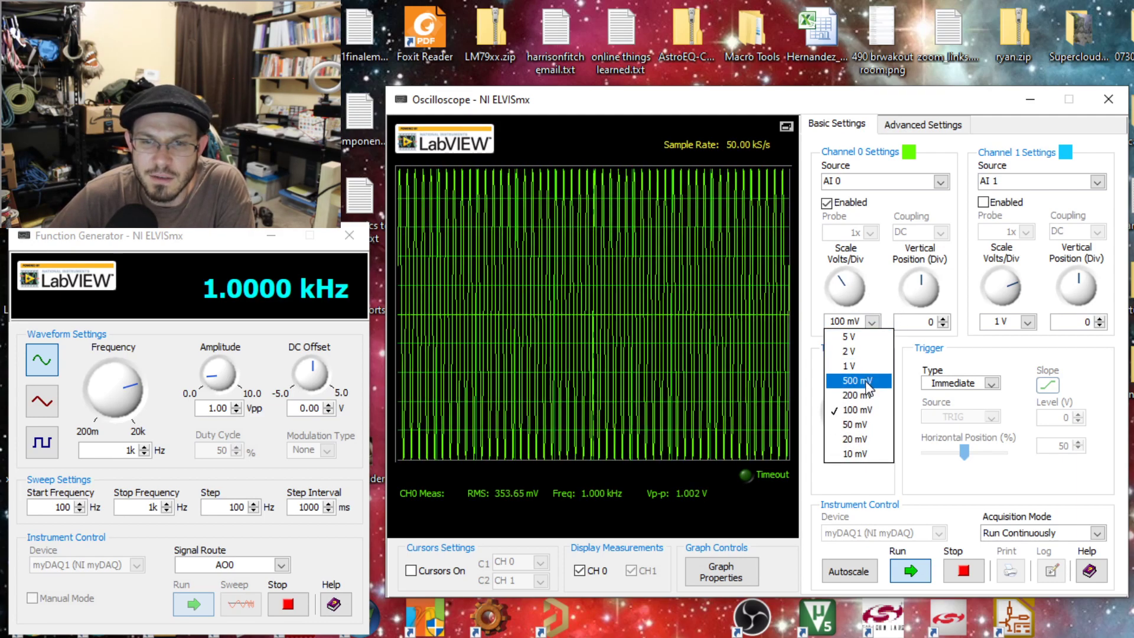
left_click(863, 394)
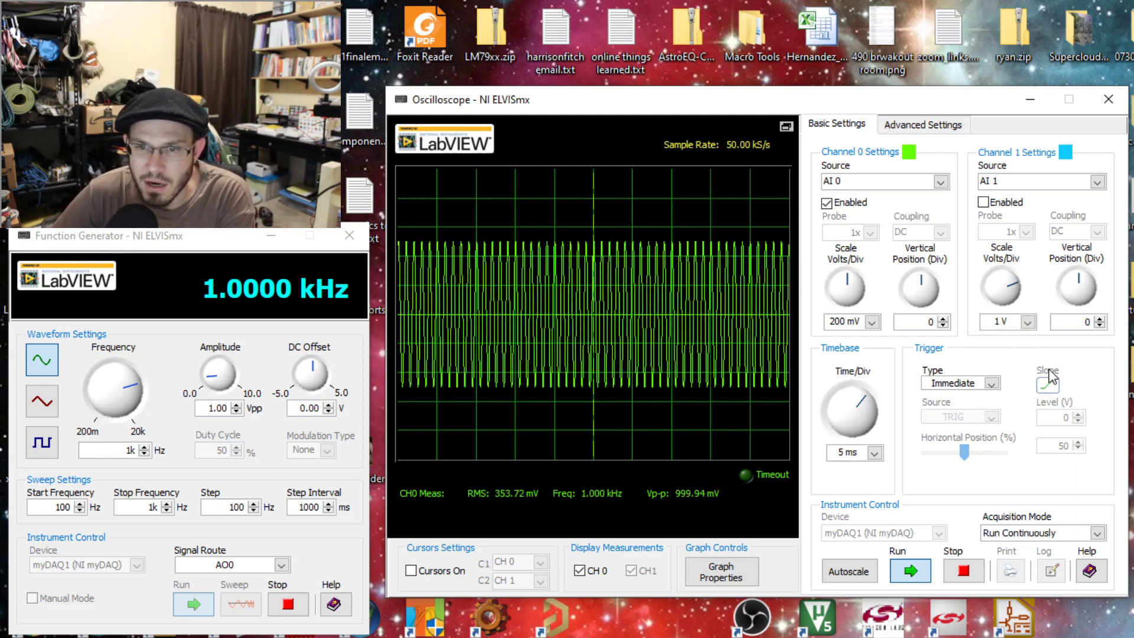
Set the oscilloscope trigger type to Edge and shorten the timebase through 2 ms and 1 ms to 500 us per division.
left_click(980, 395)
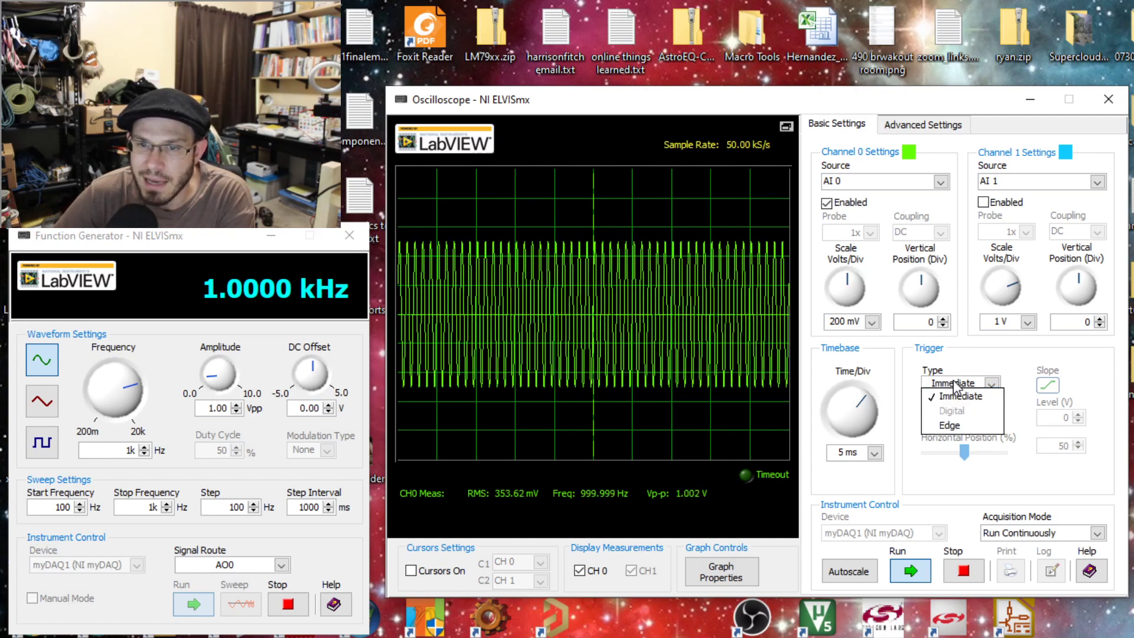
left_click(954, 428)
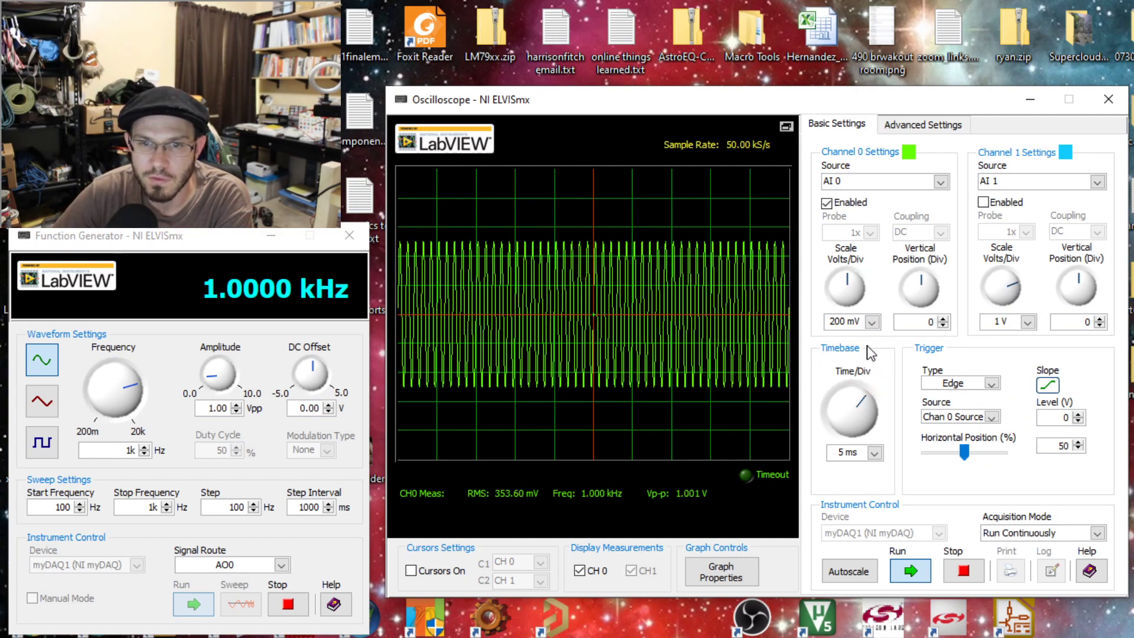
left_click(875, 453)
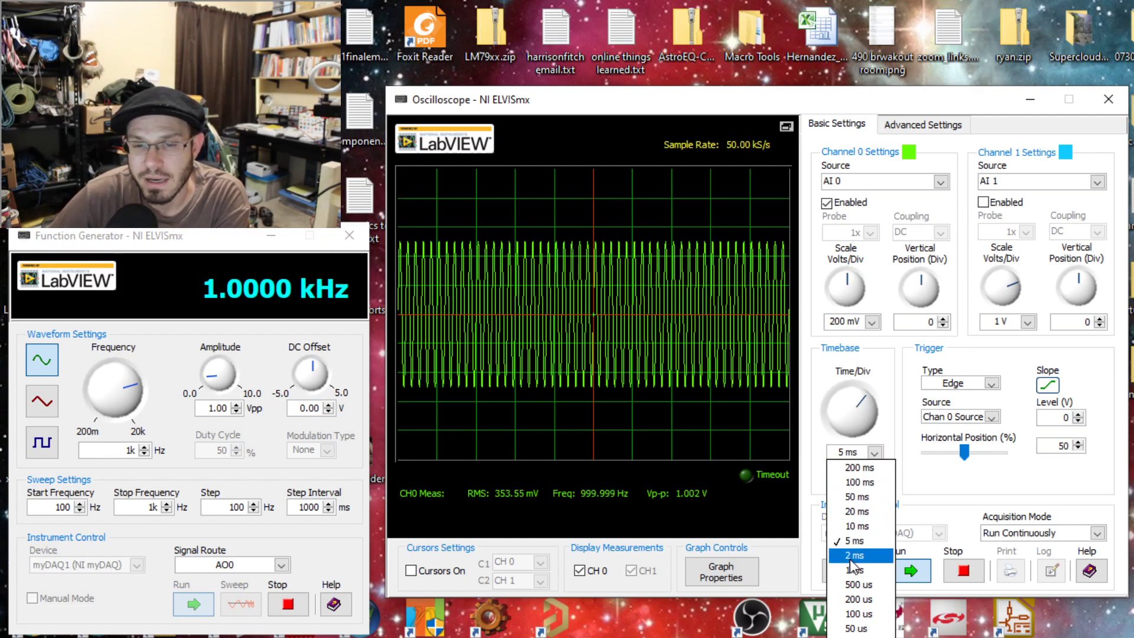
left_click(850, 556)
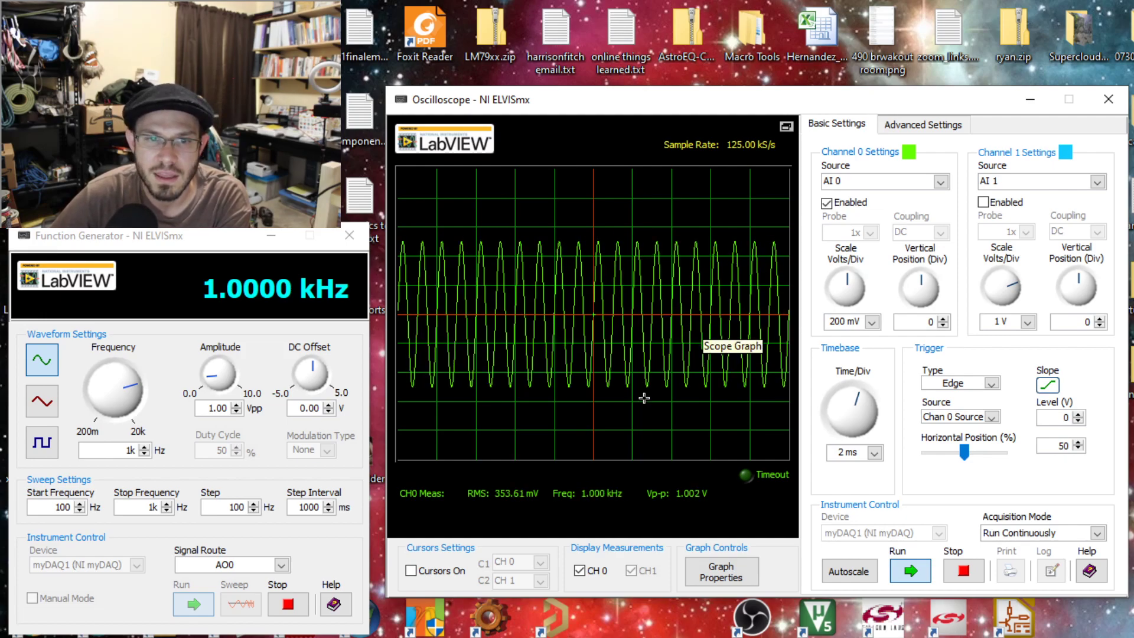
left_click(875, 452)
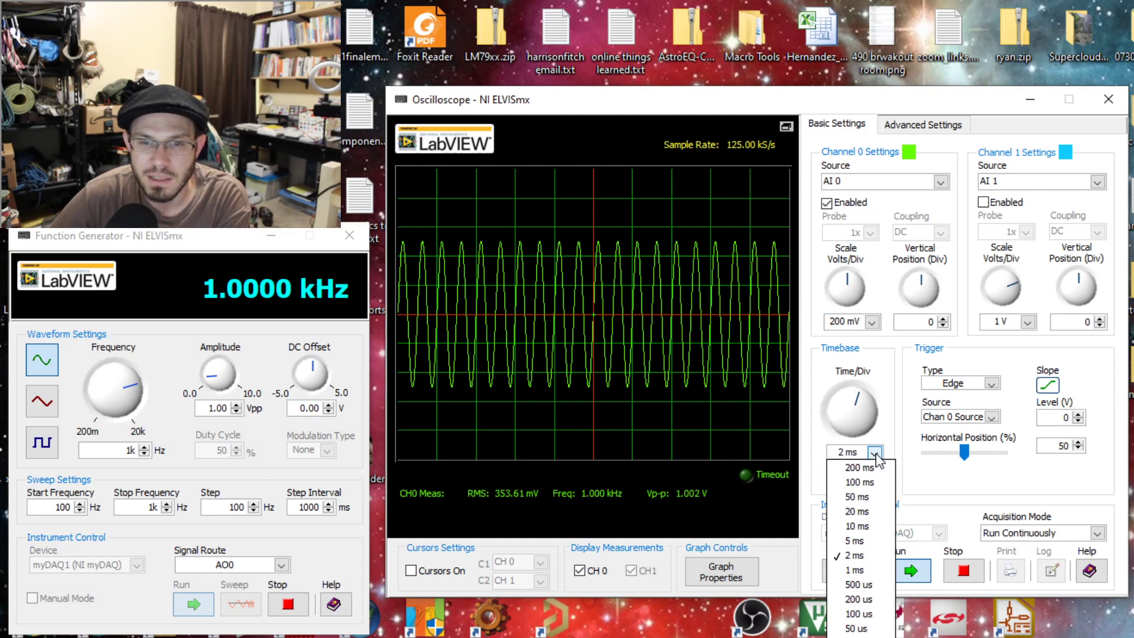
left_click(866, 568)
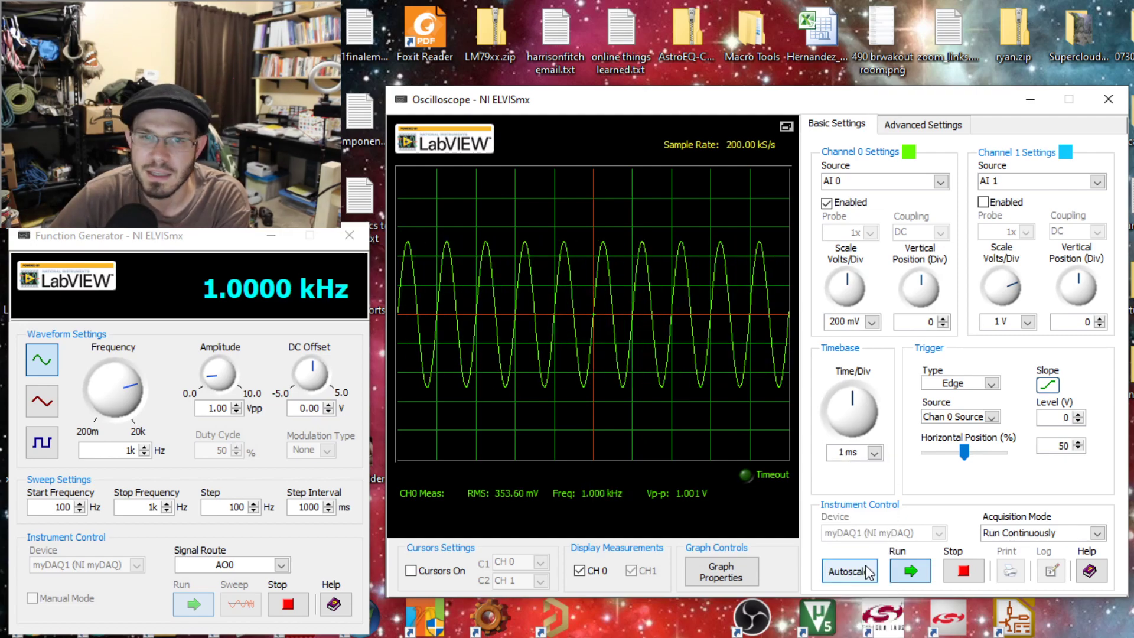
left_click(876, 453)
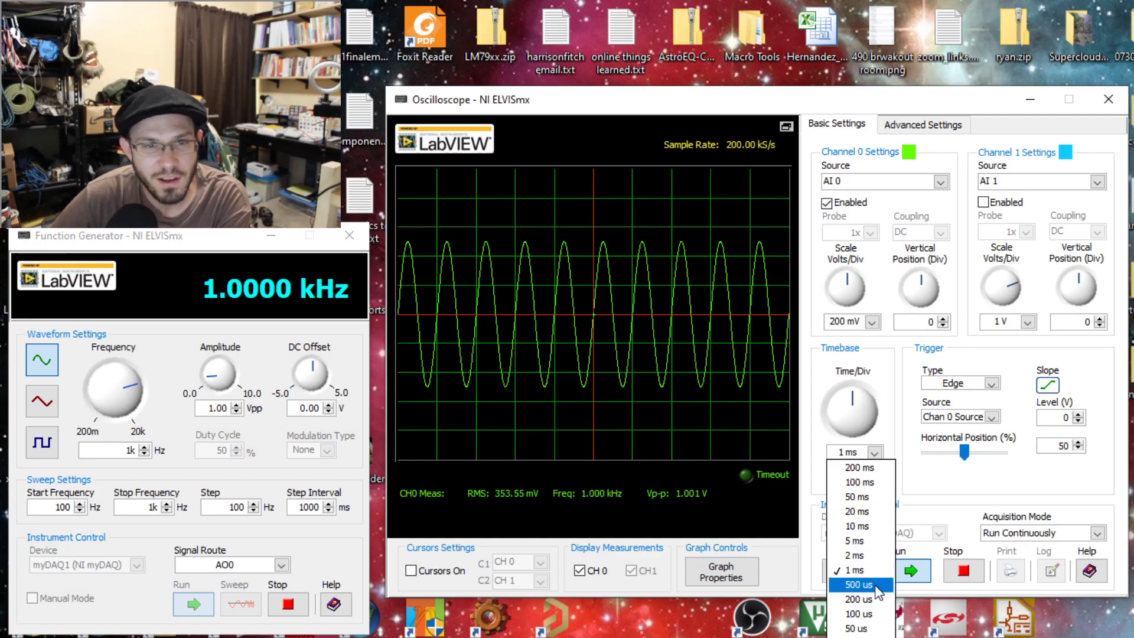
left_click(875, 585)
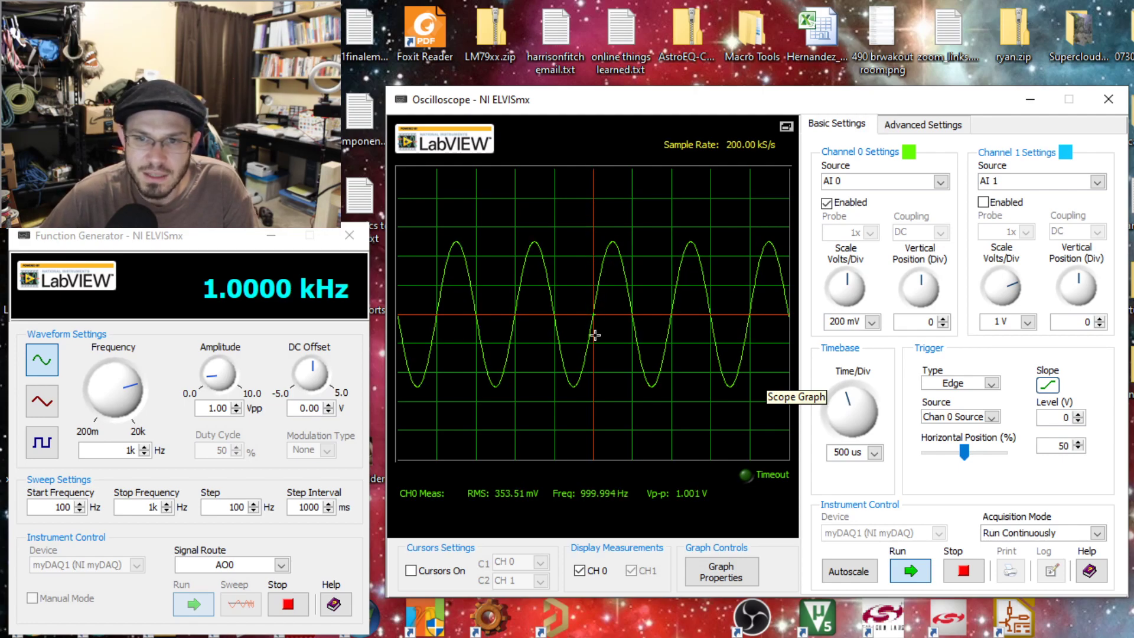
Try a falling trigger slope and a 31% horizontal position, restoring the rising slope and the 50% position.
left_click(1047, 387)
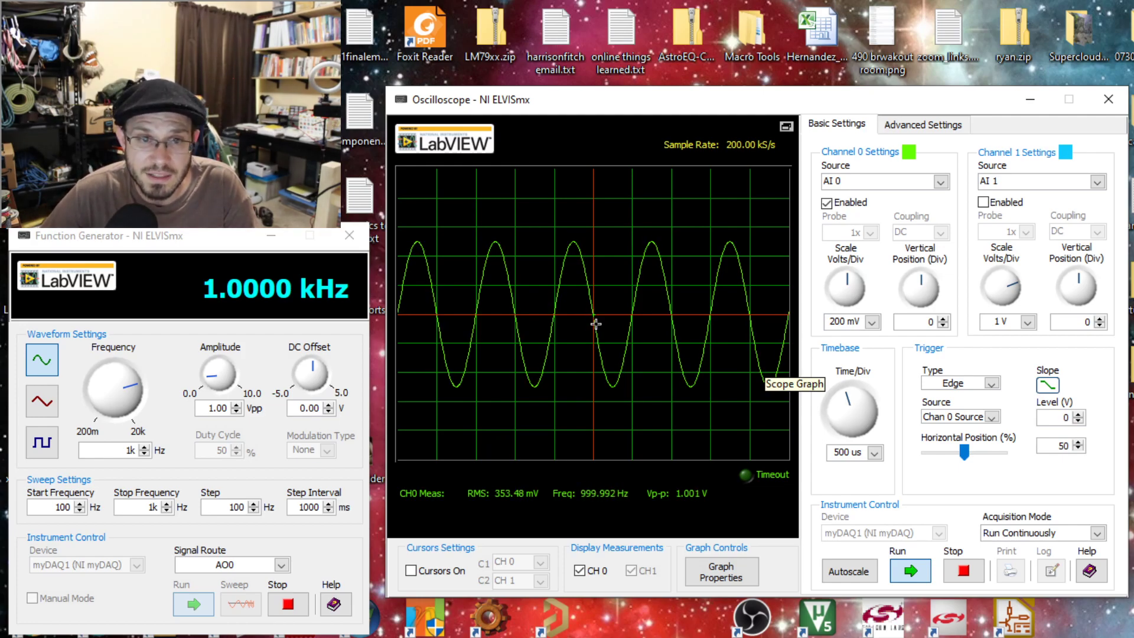
left_click(1047, 387)
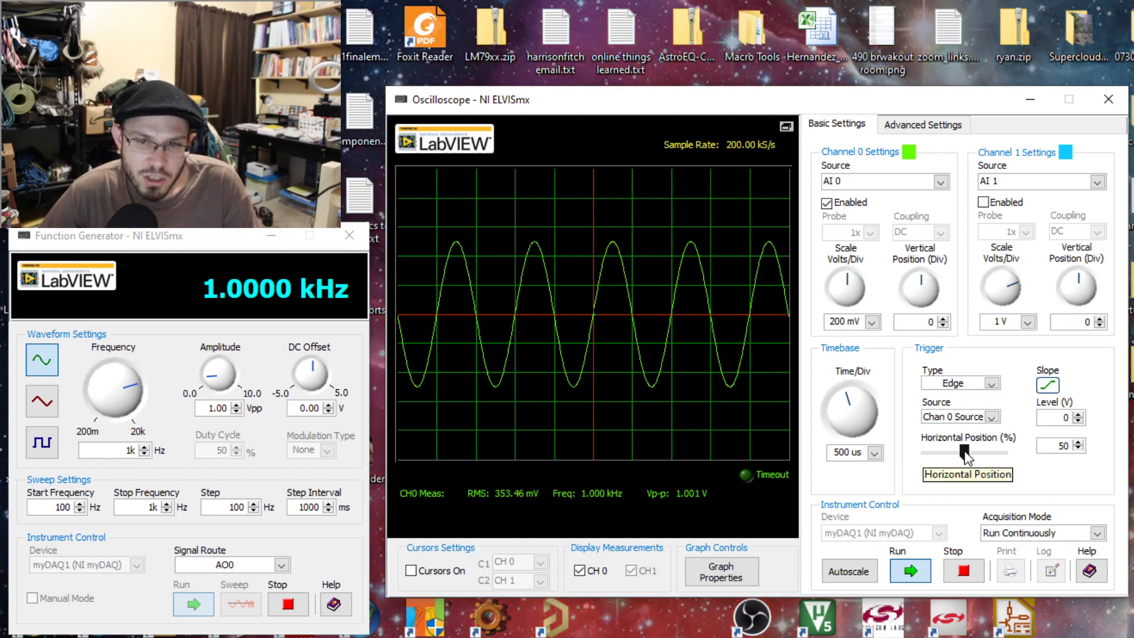
left_click_drag(965, 454, 948, 452)
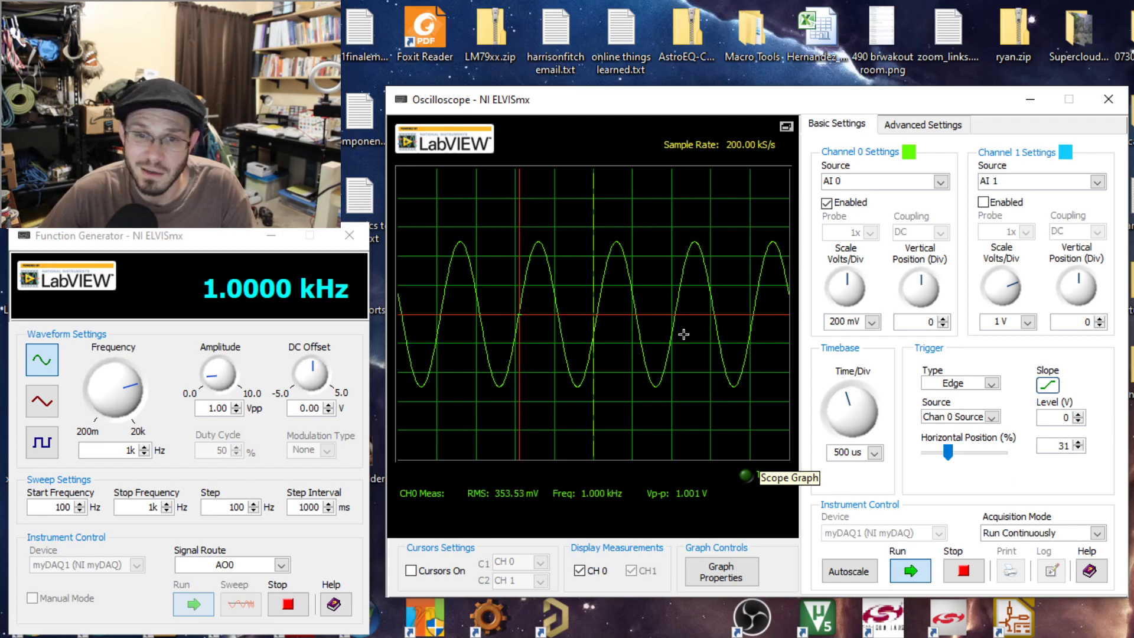
left_click_drag(946, 450, 965, 448)
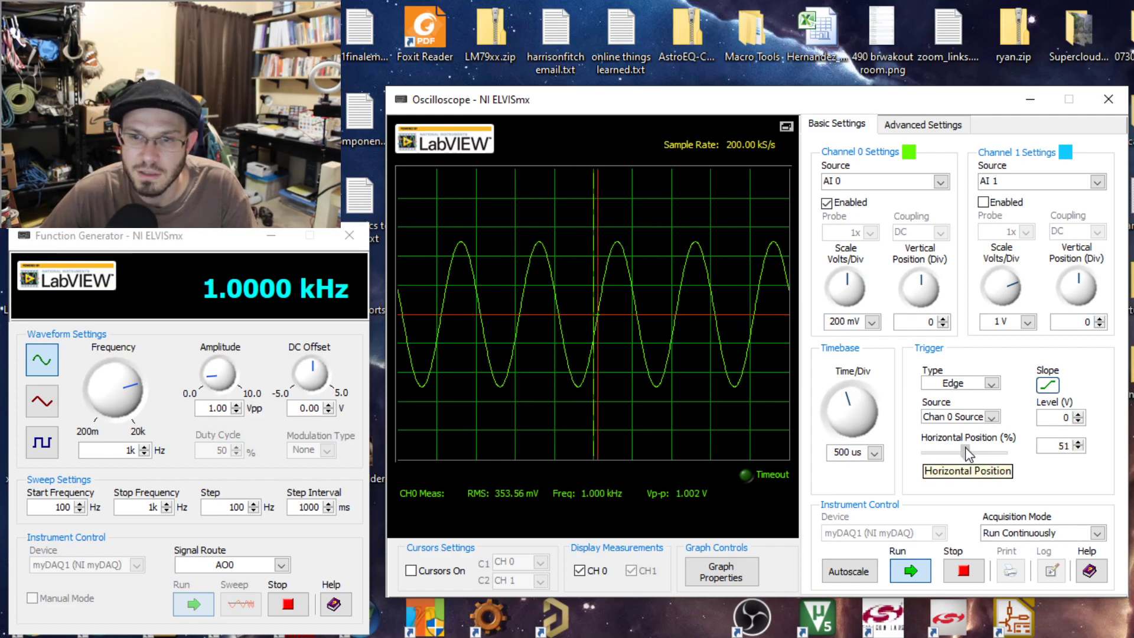
left_click(1078, 449)
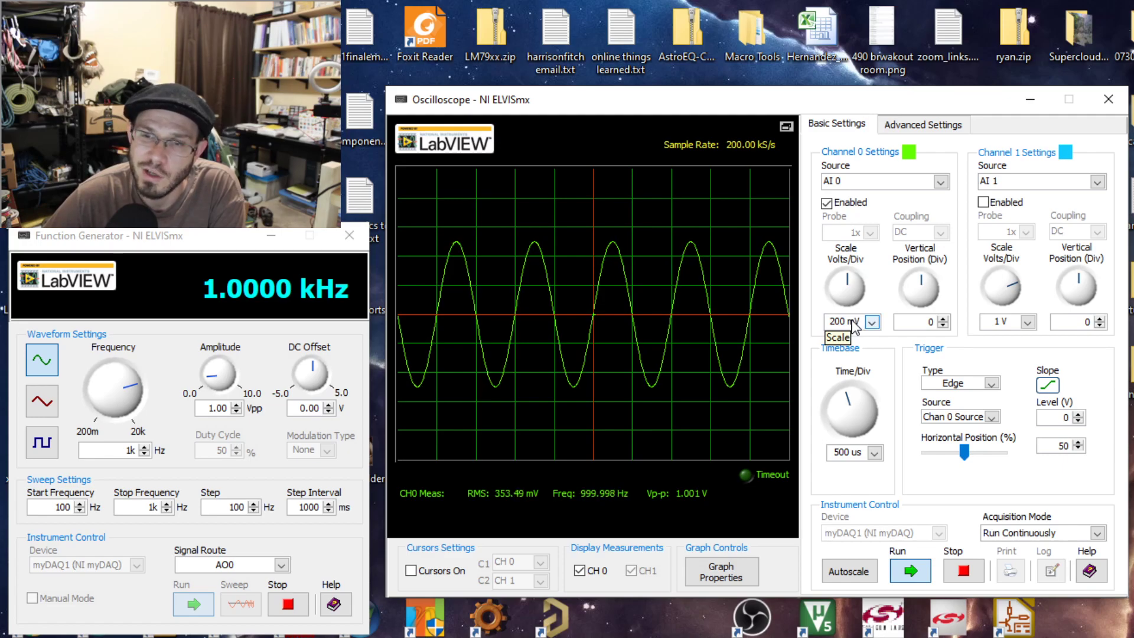
Try a 1 V trigger level, return it to 0, and set the level to 0.4 V.
left_click(1078, 415)
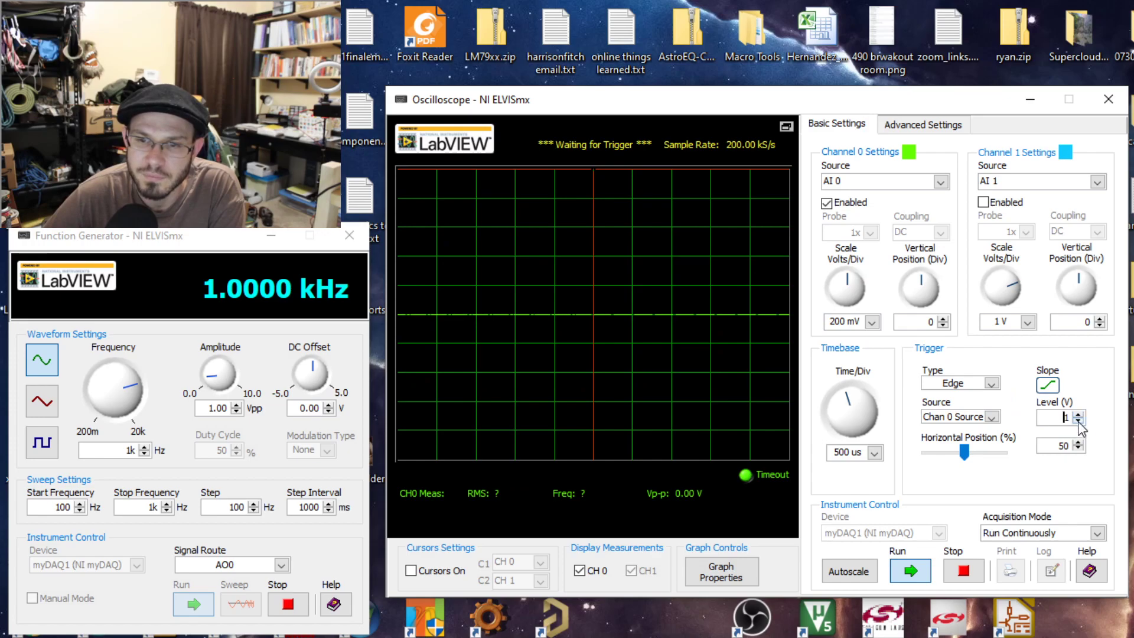
left_click(1079, 421)
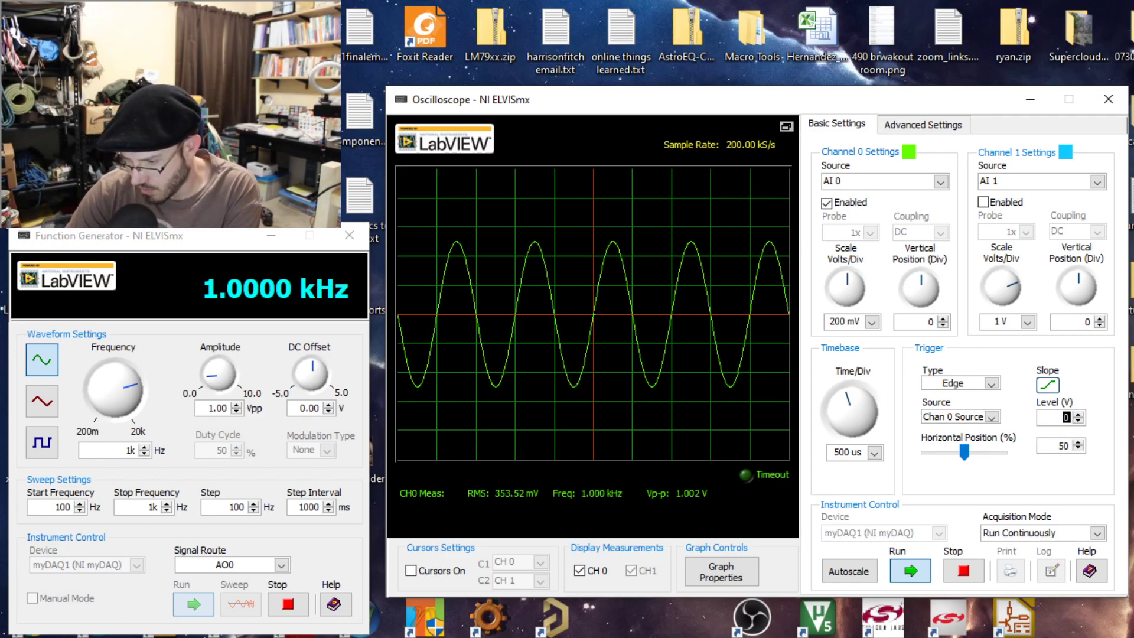
type(".4")
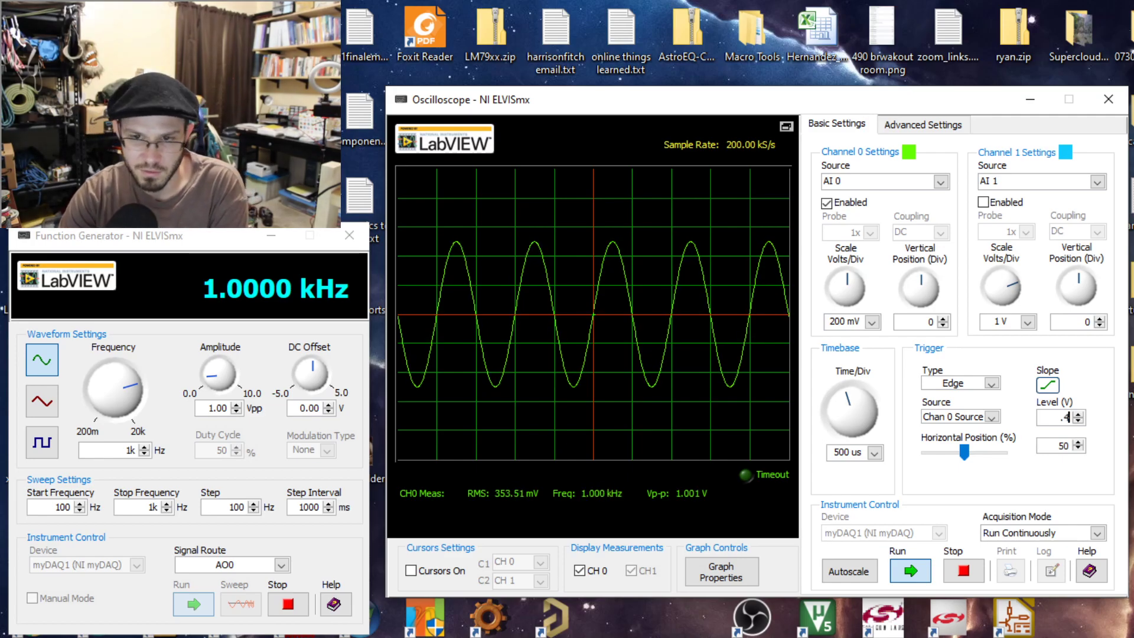
key("Return")
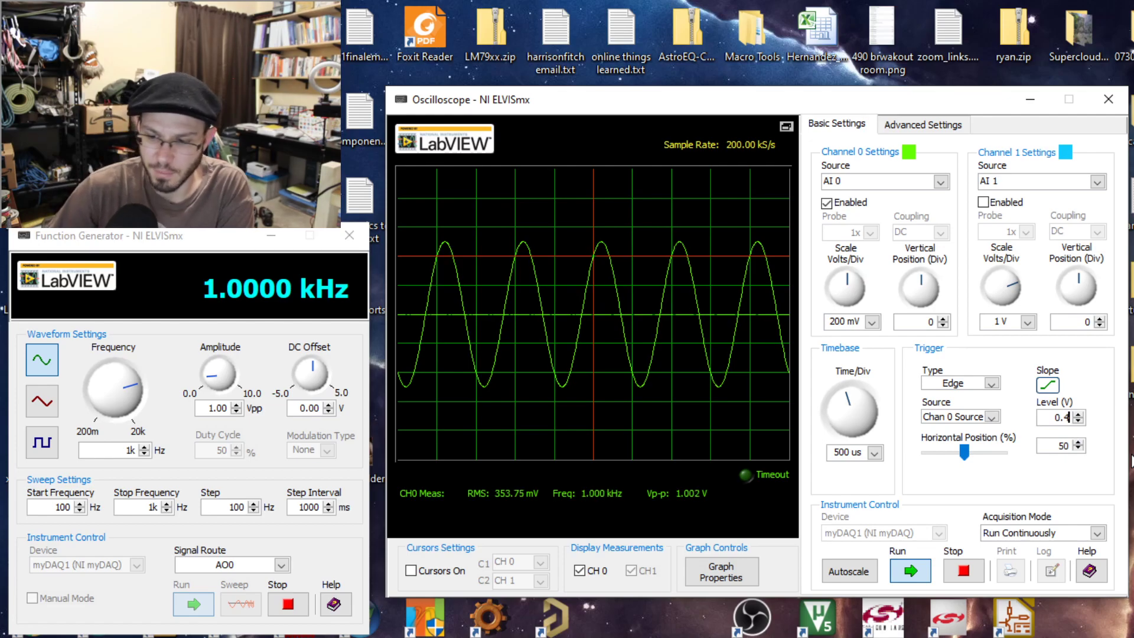
Try oscilloscope trigger levels of 0.45 V, 0.49 V and 0.6 V.
left_click(1079, 414)
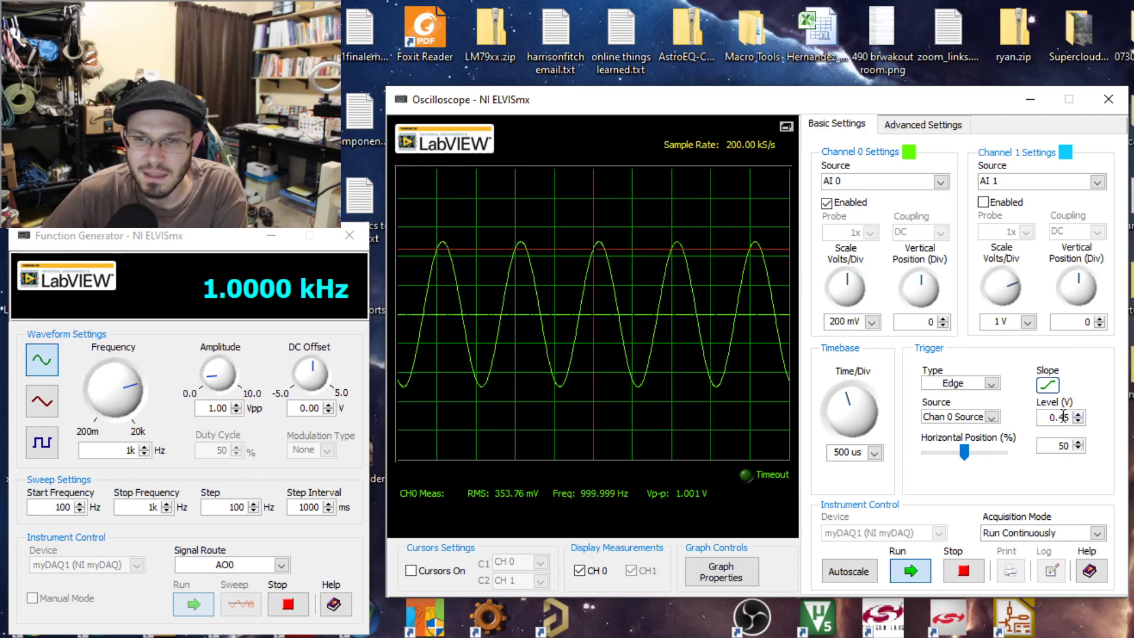
left_click_drag(1066, 417, 1087, 415)
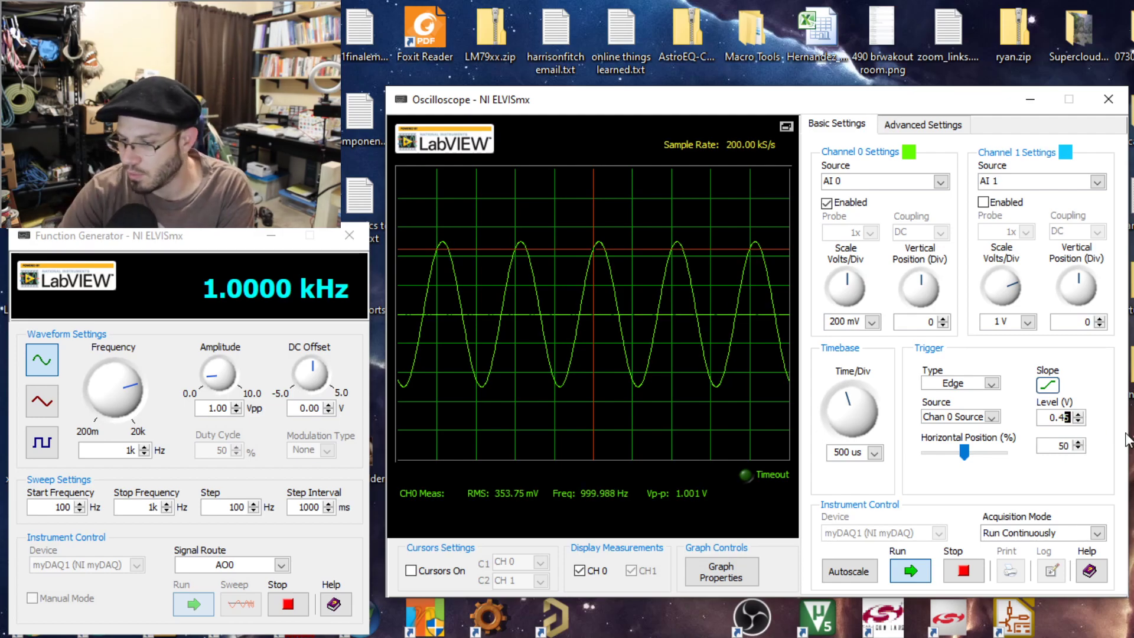
type("9")
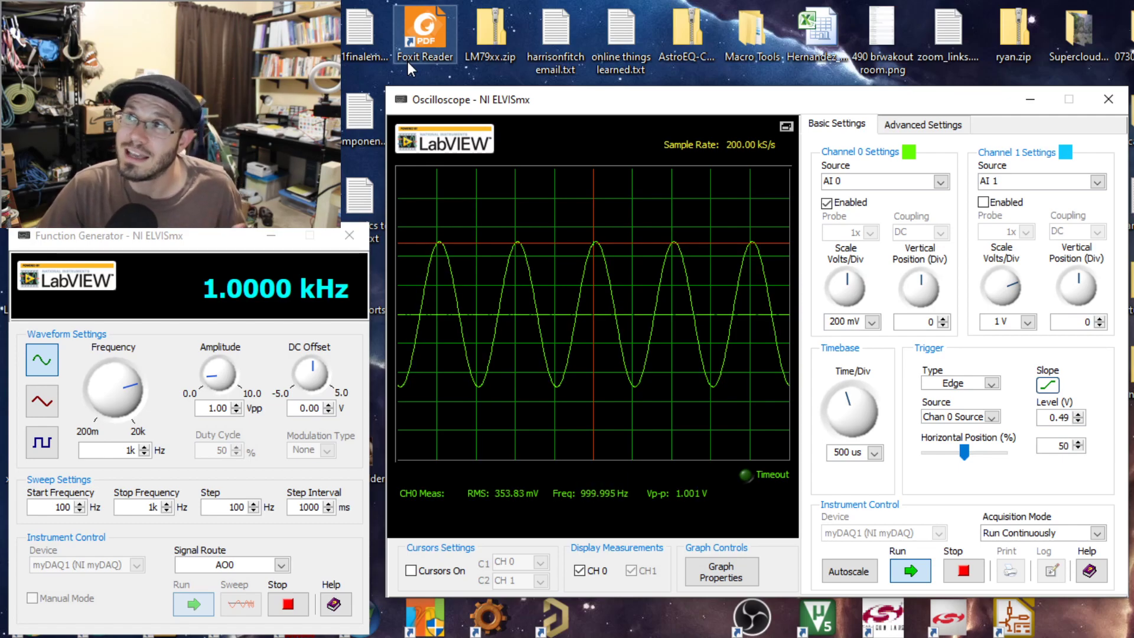
double_click(1063, 417)
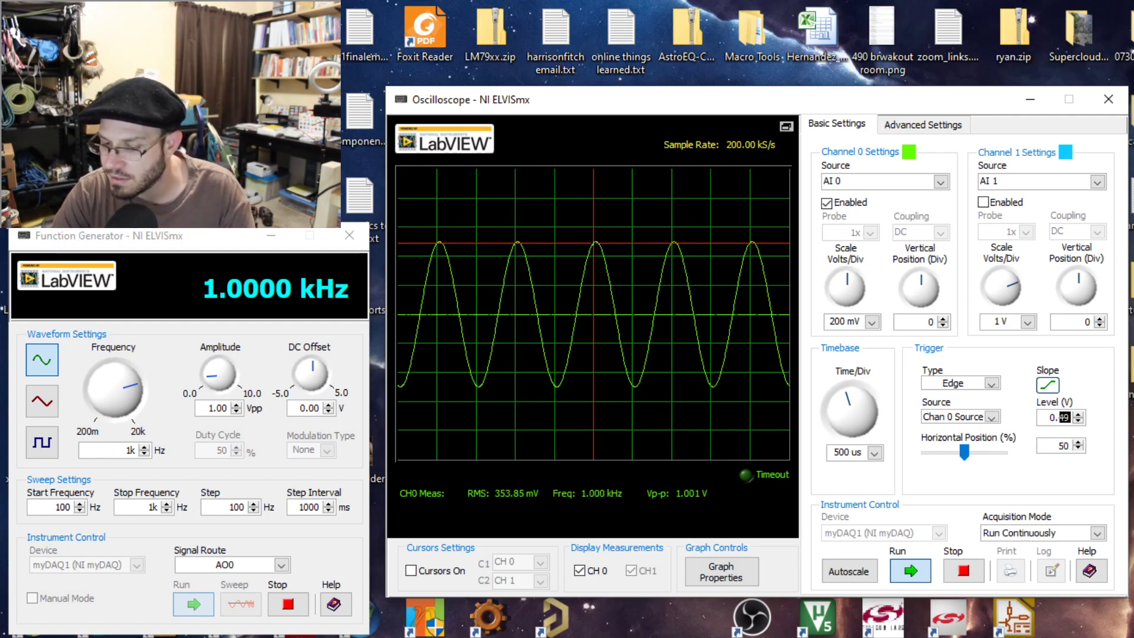
type("6")
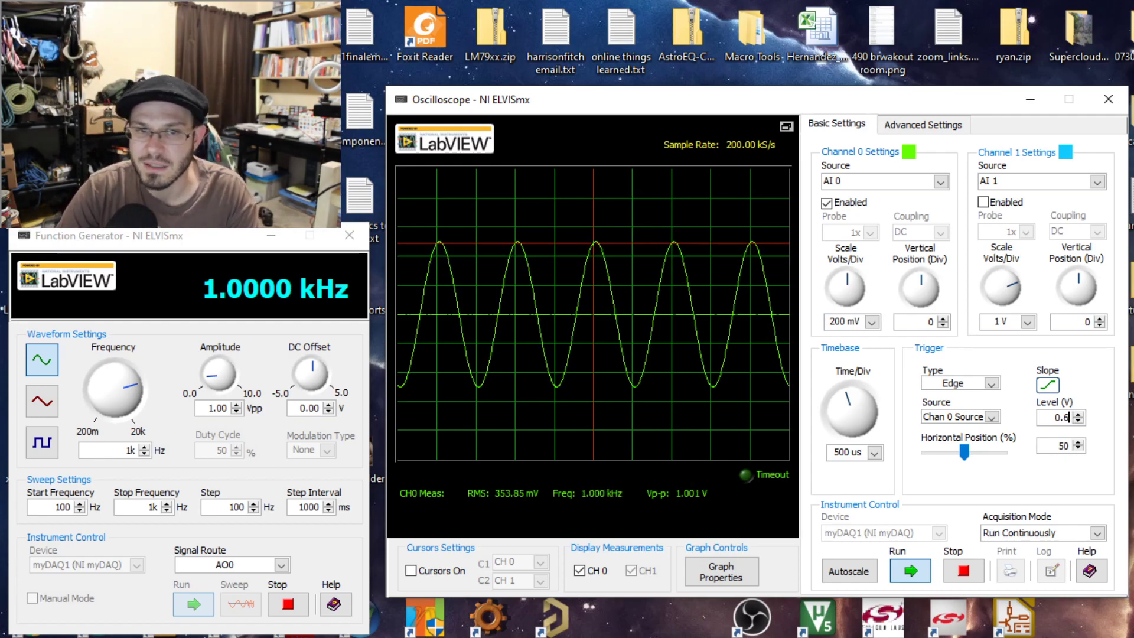
key("Return")
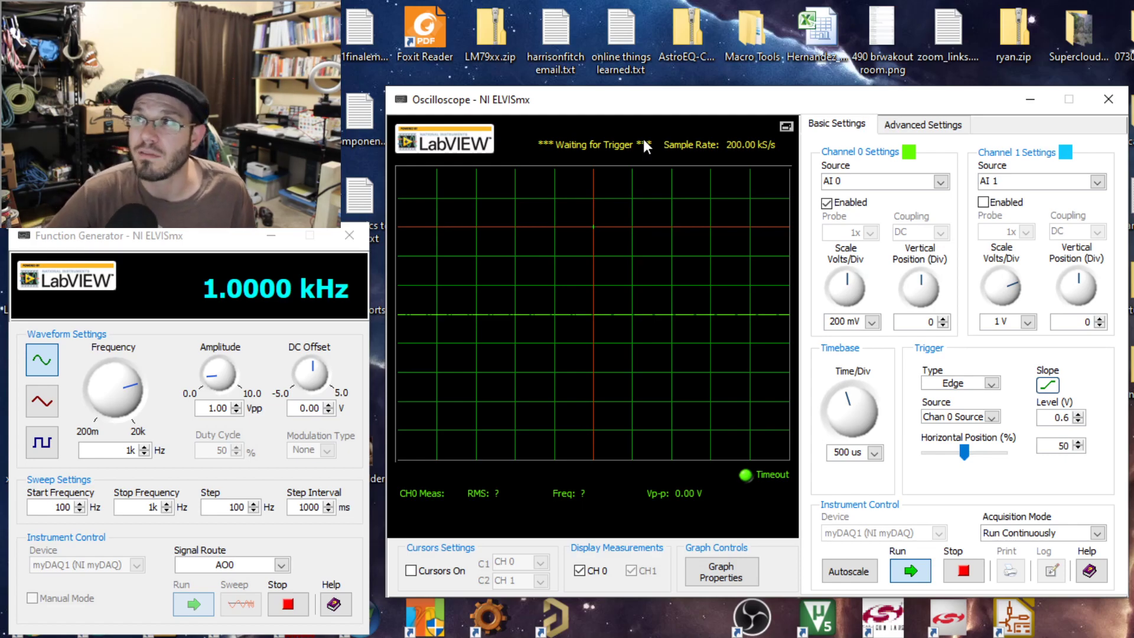
Step the oscilloscope trigger level down through 0.2 V and reset it to exactly 0 V.
left_click(1079, 421)
left_click(1079, 421)
left_click(1079, 420)
left_click(1079, 421)
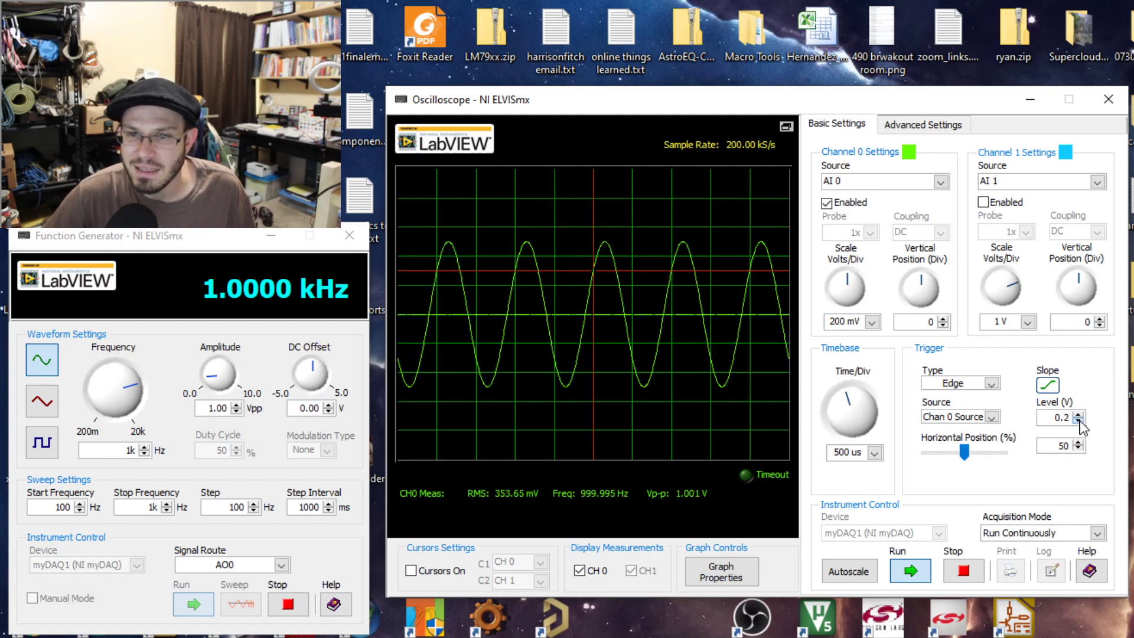
left_click(1079, 421)
left_click(1078, 420)
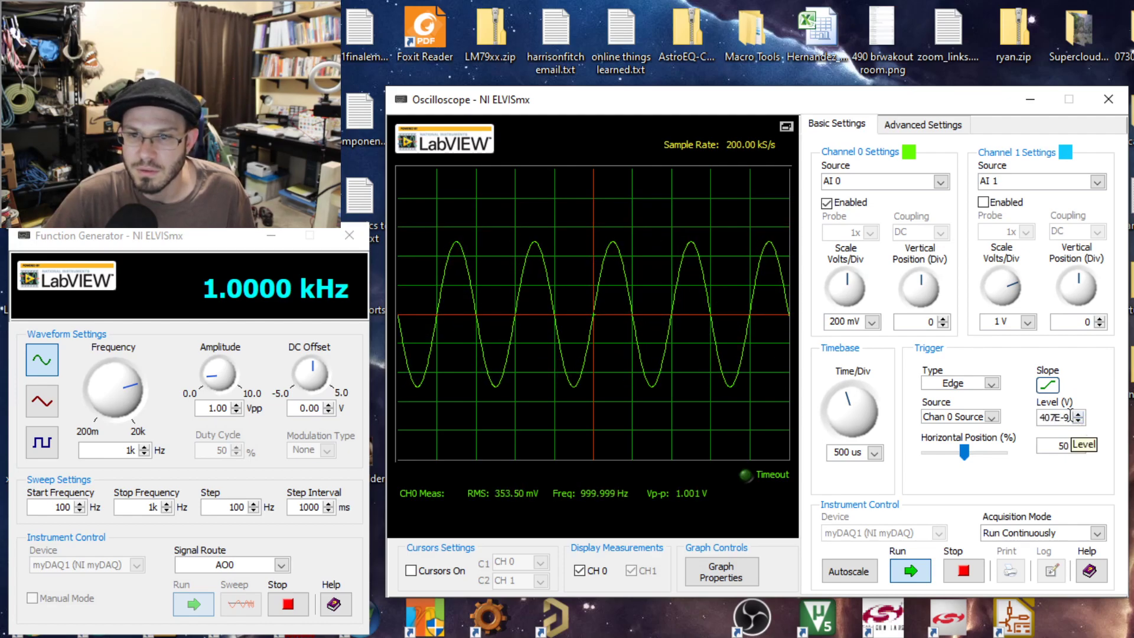
double_click(1043, 418)
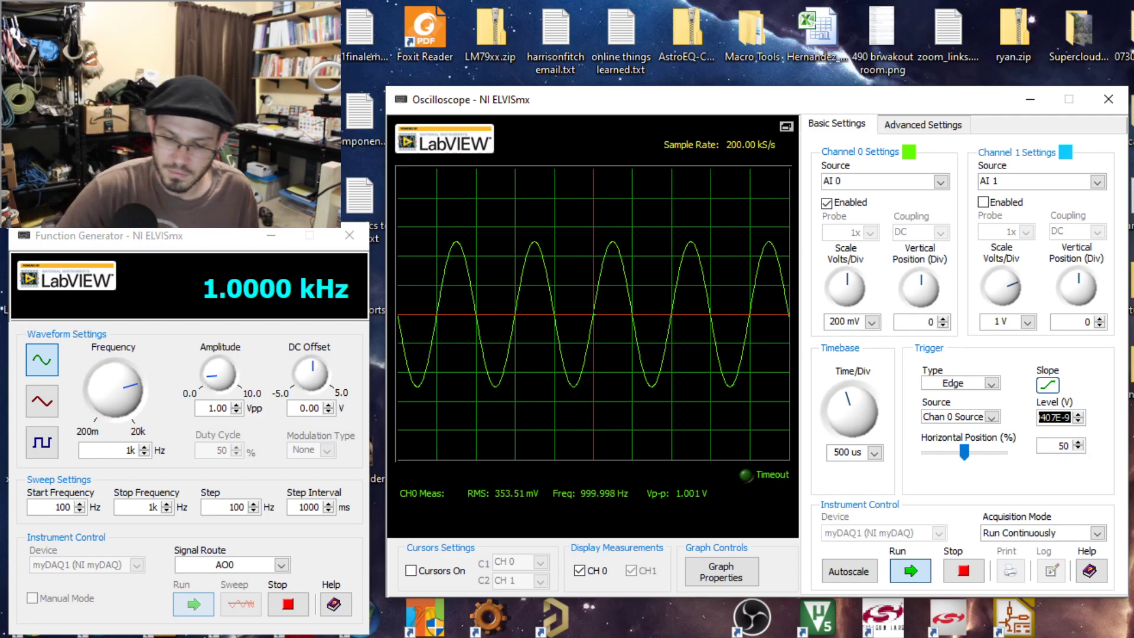
key("BackSpace")
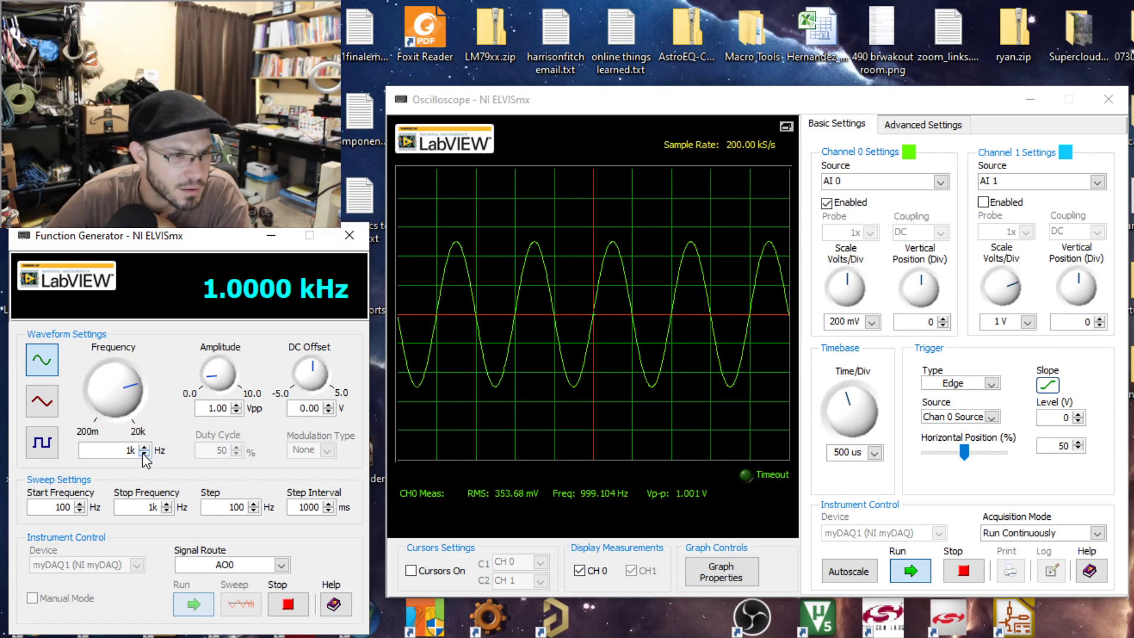
Set the function generator's frequency to 2 kHz and its amplitude to 2.00 Vpp.
left_click_drag(123, 451, 187, 452)
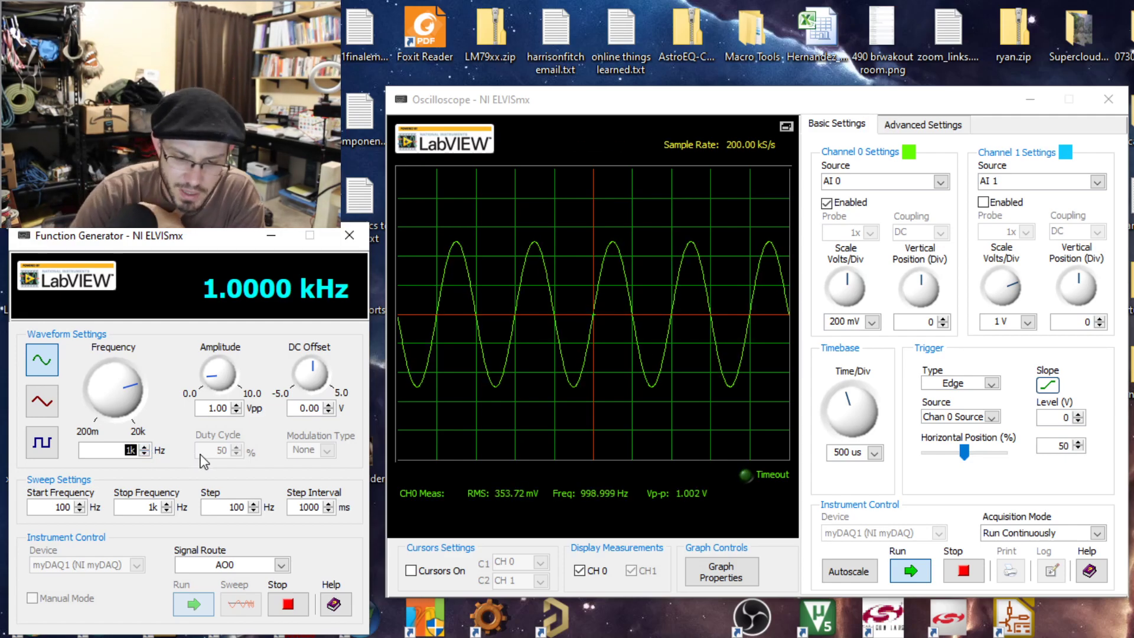
type("2k")
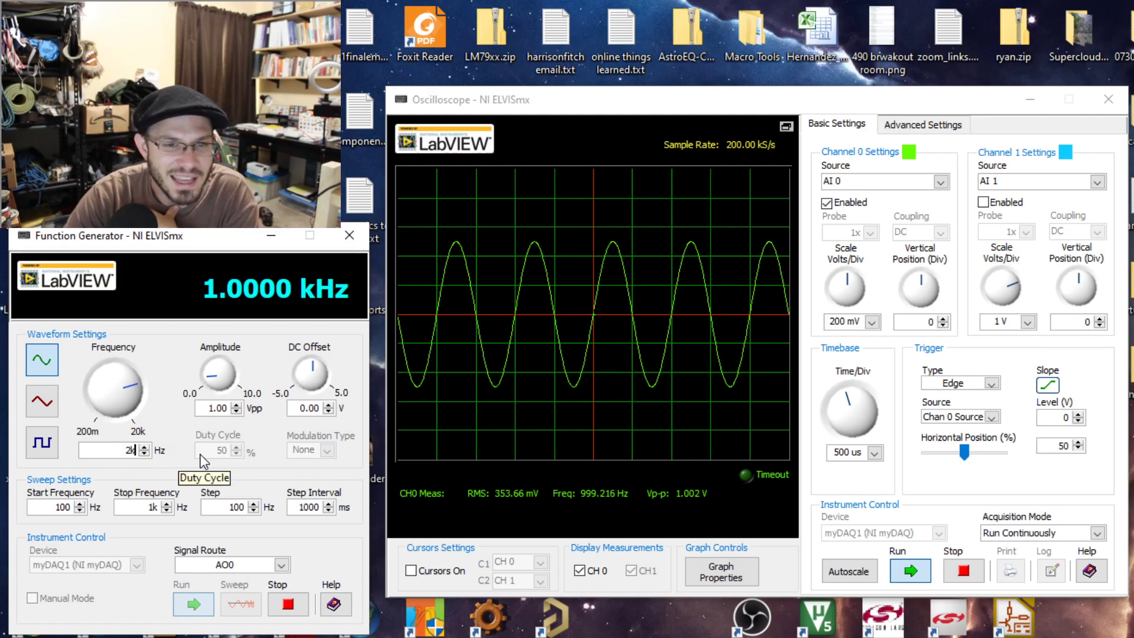
key("Return")
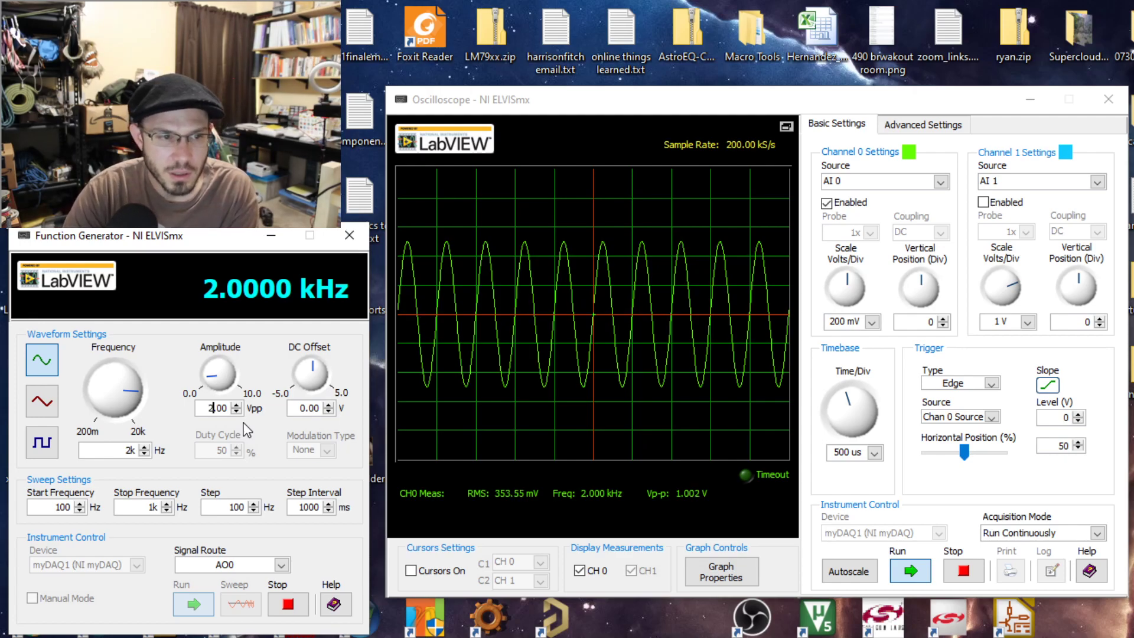
key("Return")
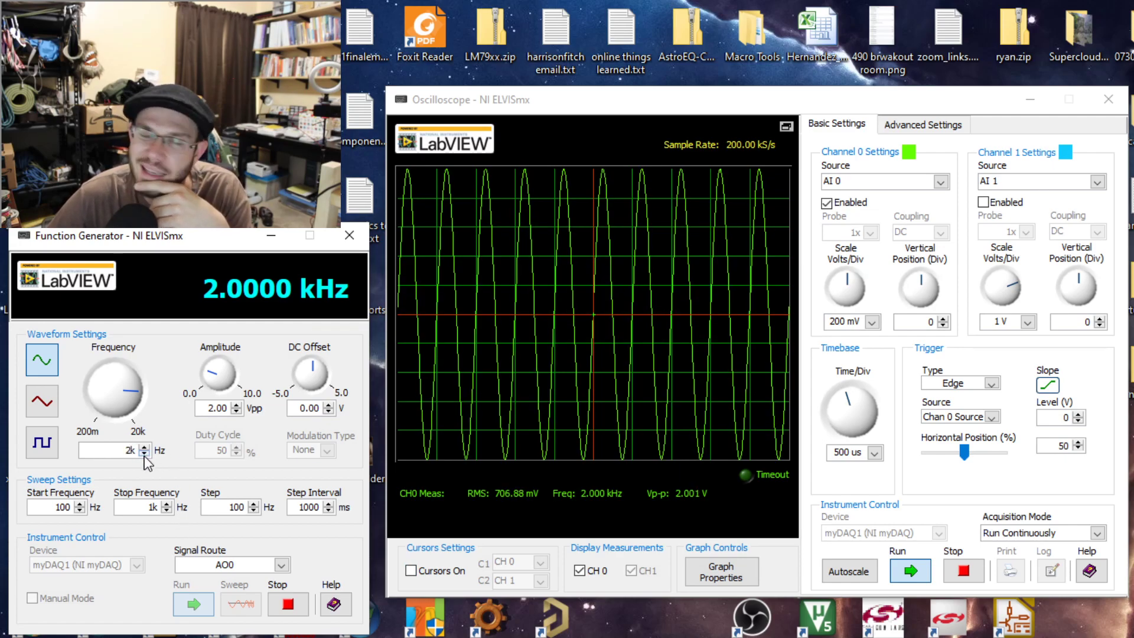
Set the function generator's frequency back to 1 kHz.
double_click(130, 450)
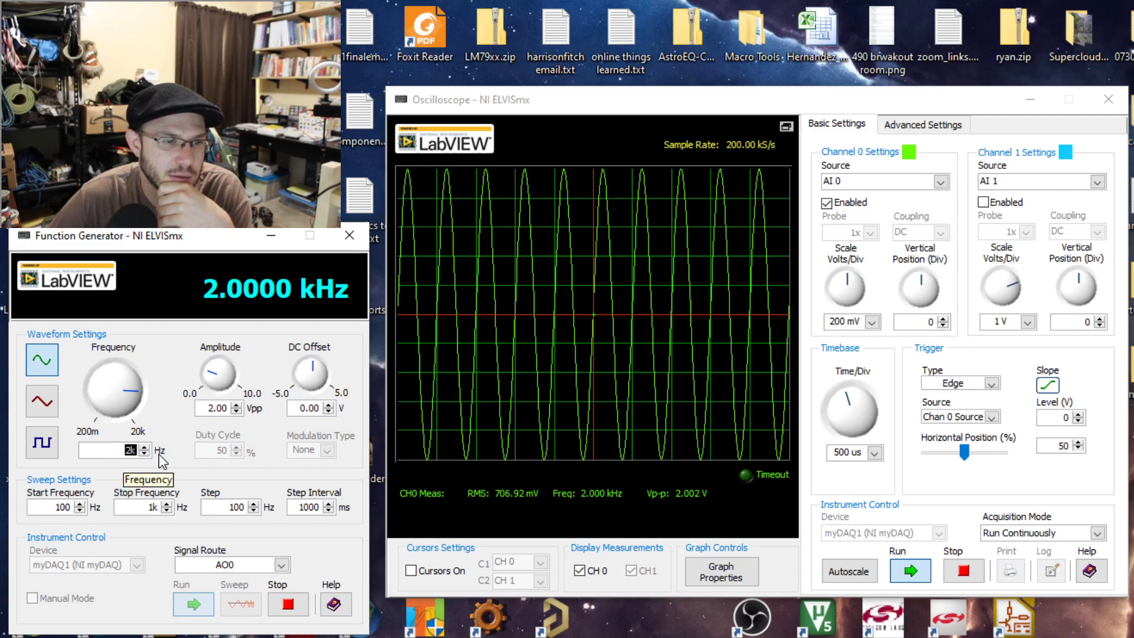
type("1k")
key("Return")
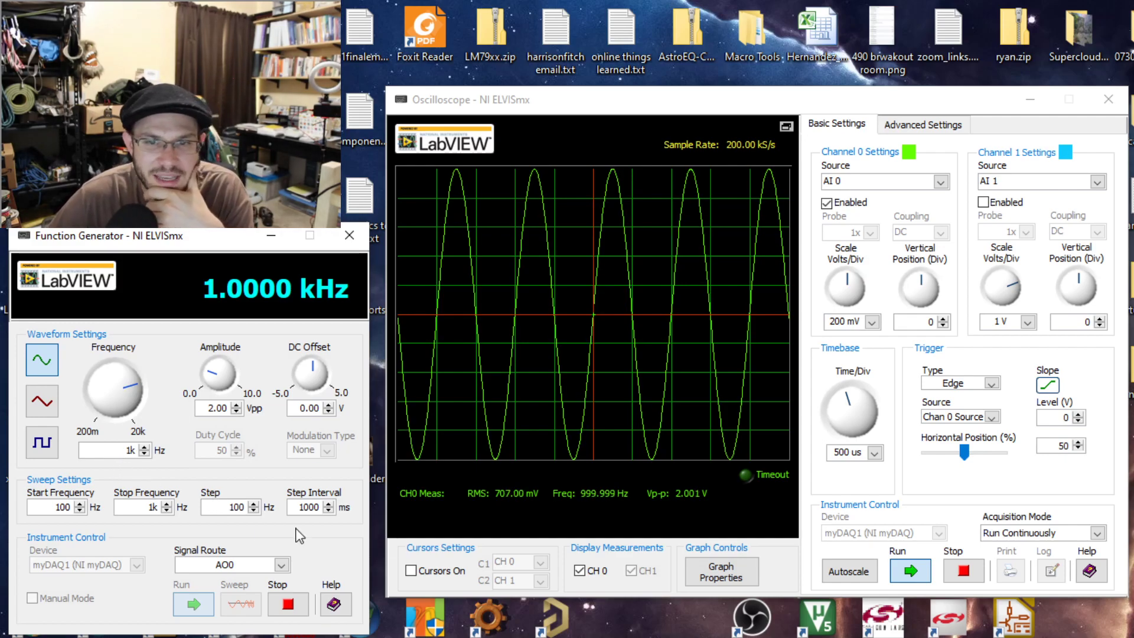
Look at the oscilloscope's advanced channel settings, and return to the basic settings.
left_click(911, 155)
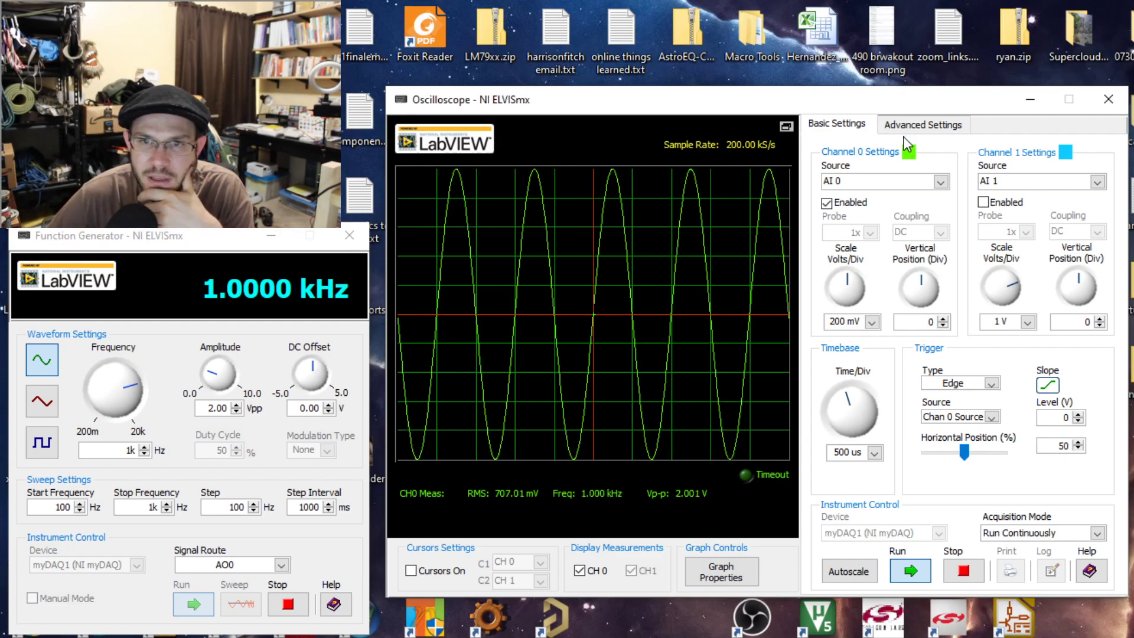
left_click(904, 129)
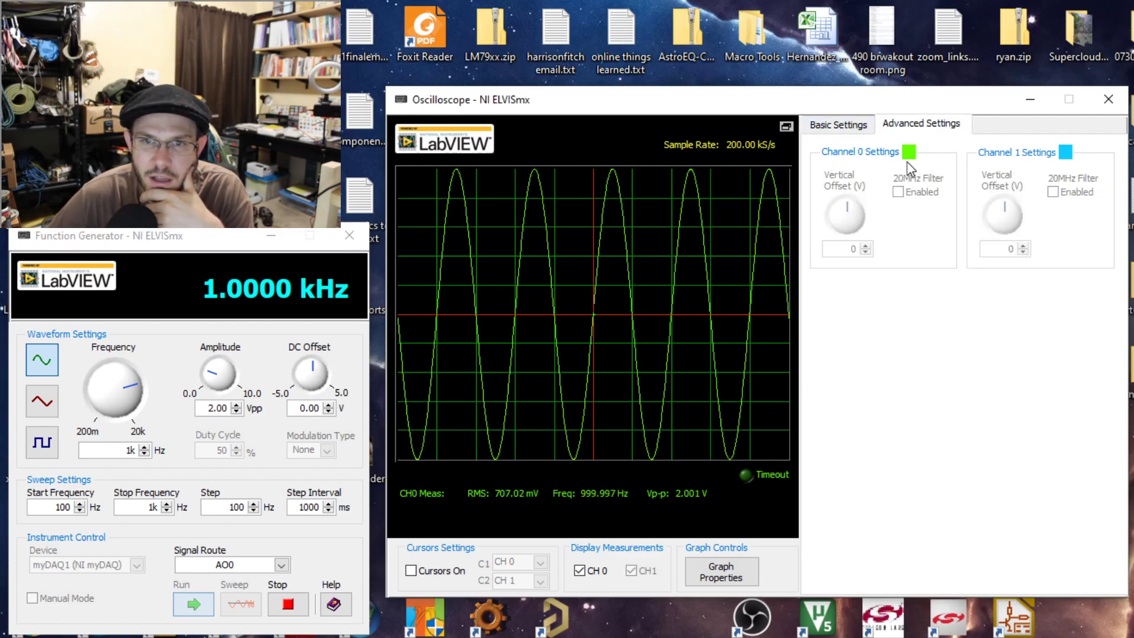
left_click(837, 126)
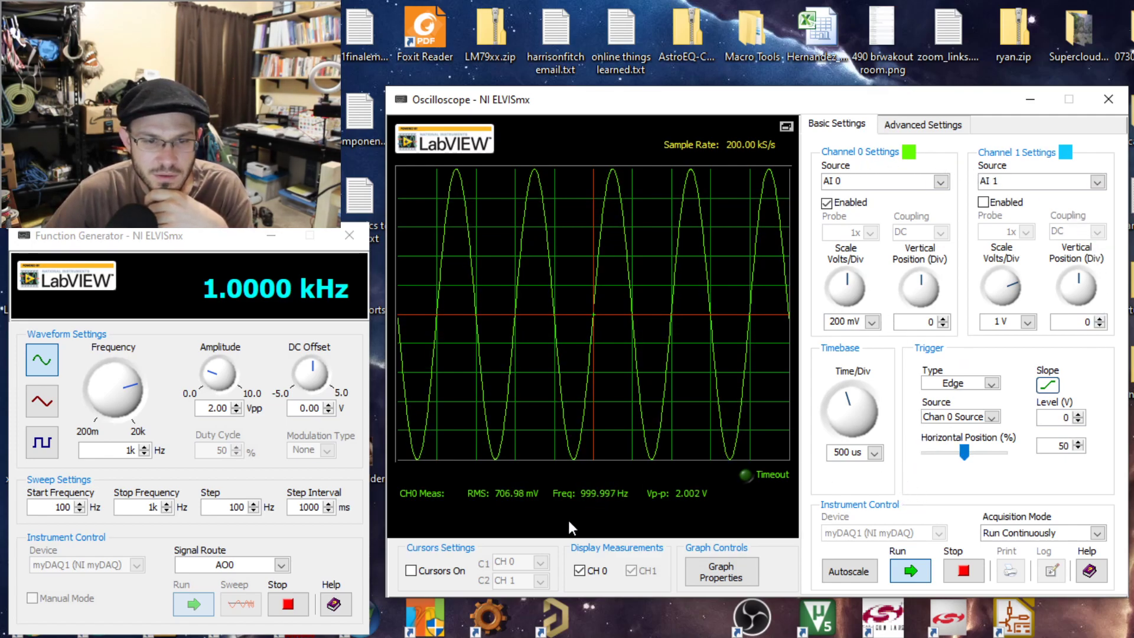
Open the oscilloscope's graph properties, check the available plot channels, and select the Channel 0 (Real) plot.
left_click(720, 581)
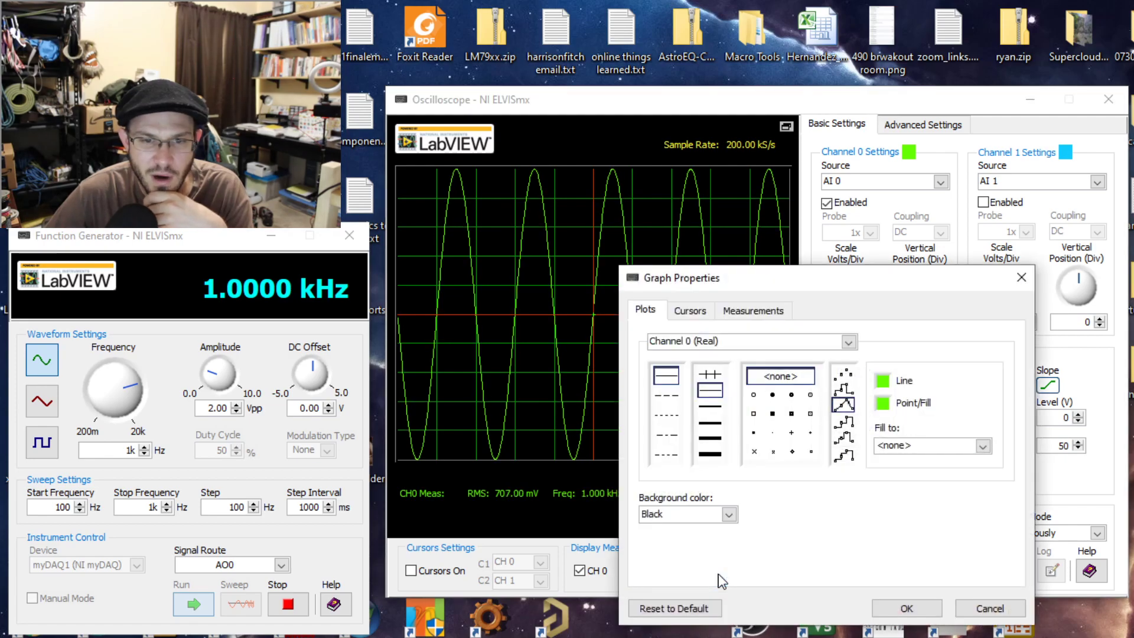
left_click(744, 311)
left_click(656, 315)
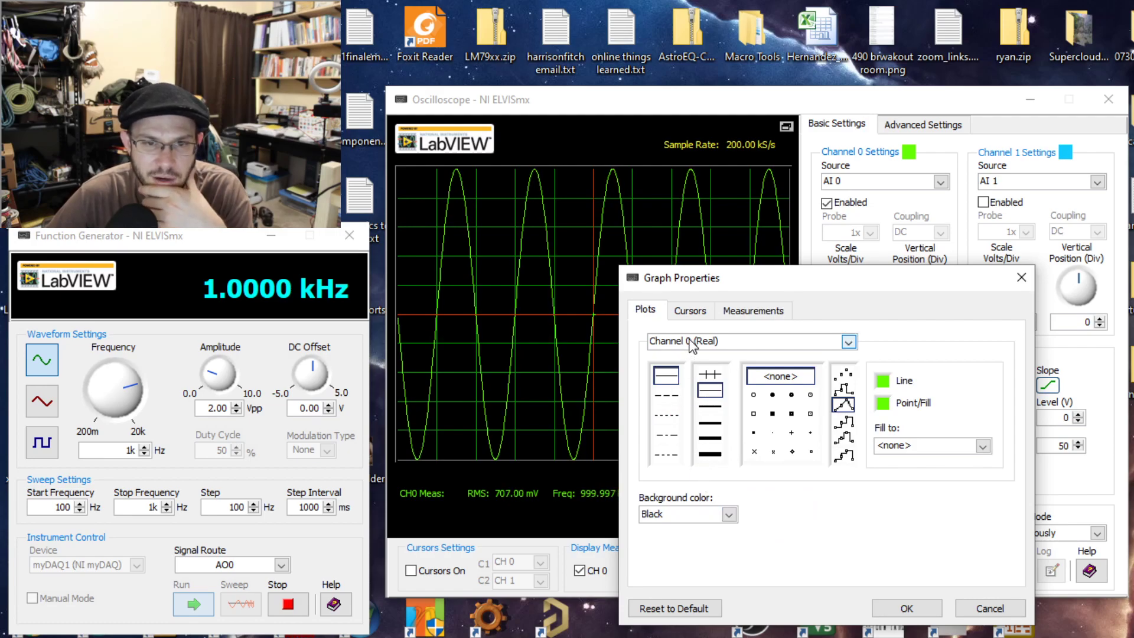
left_click(844, 343)
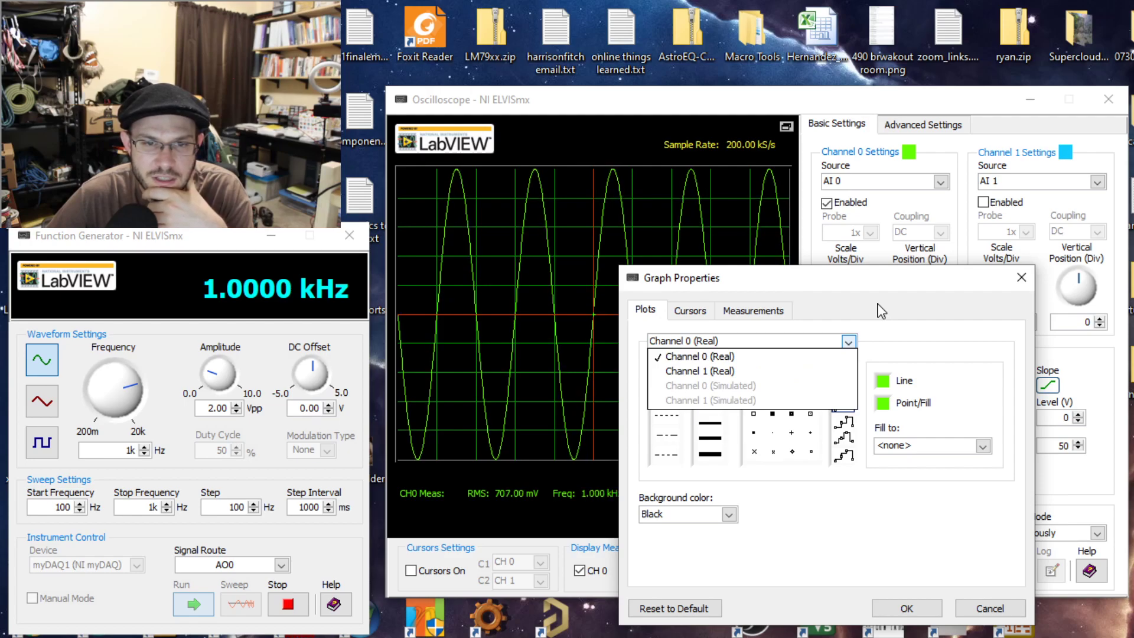
left_click(735, 370)
left_click(745, 341)
left_click(735, 356)
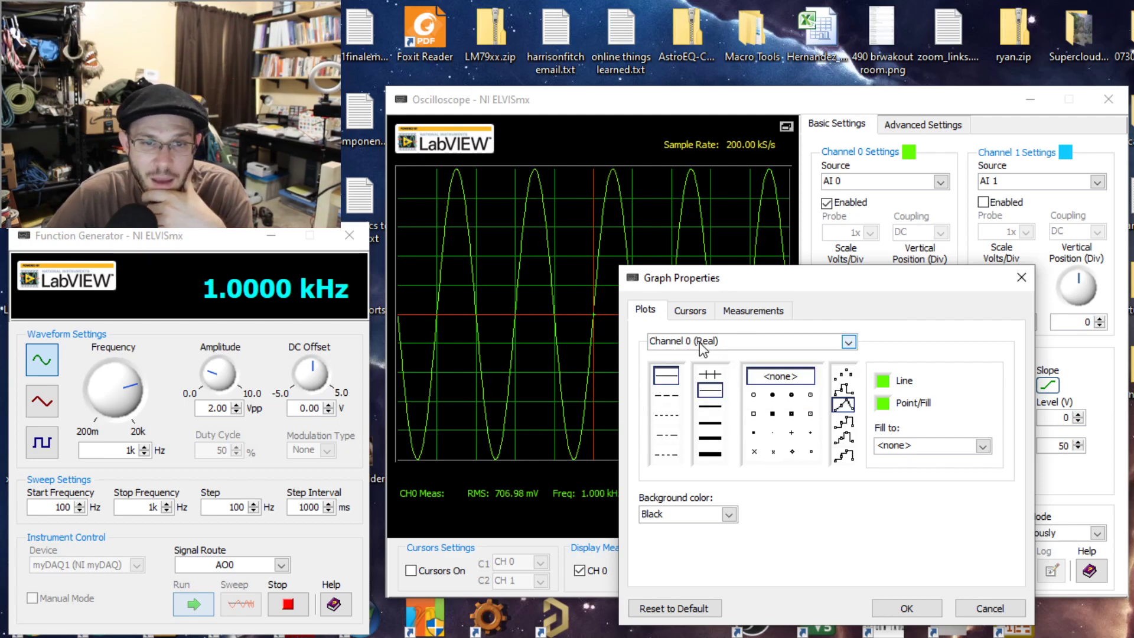
Change the Channel 0 plot's line and point/fill colors to yellow and apply the graph properties.
left_click(883, 381)
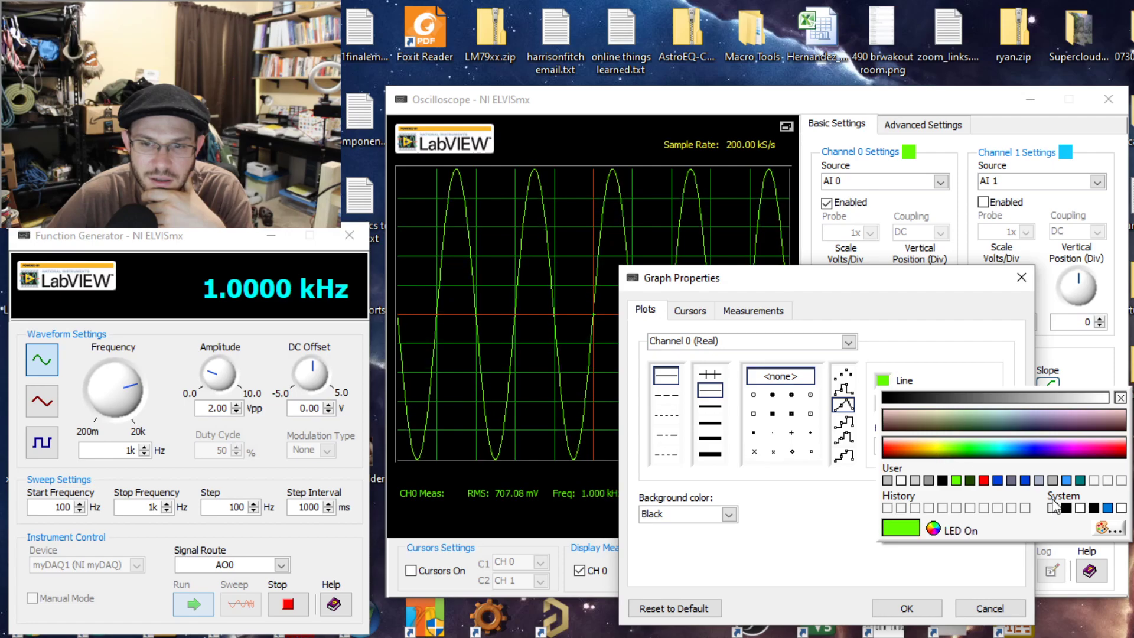
left_click(1112, 530)
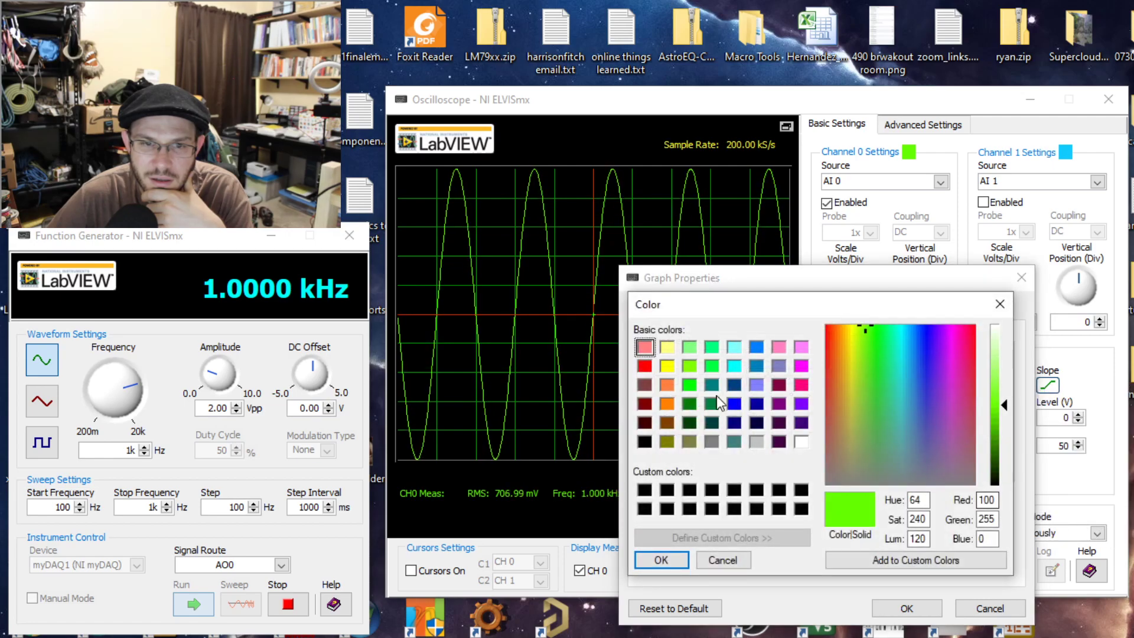
left_click(667, 366)
left_click(660, 561)
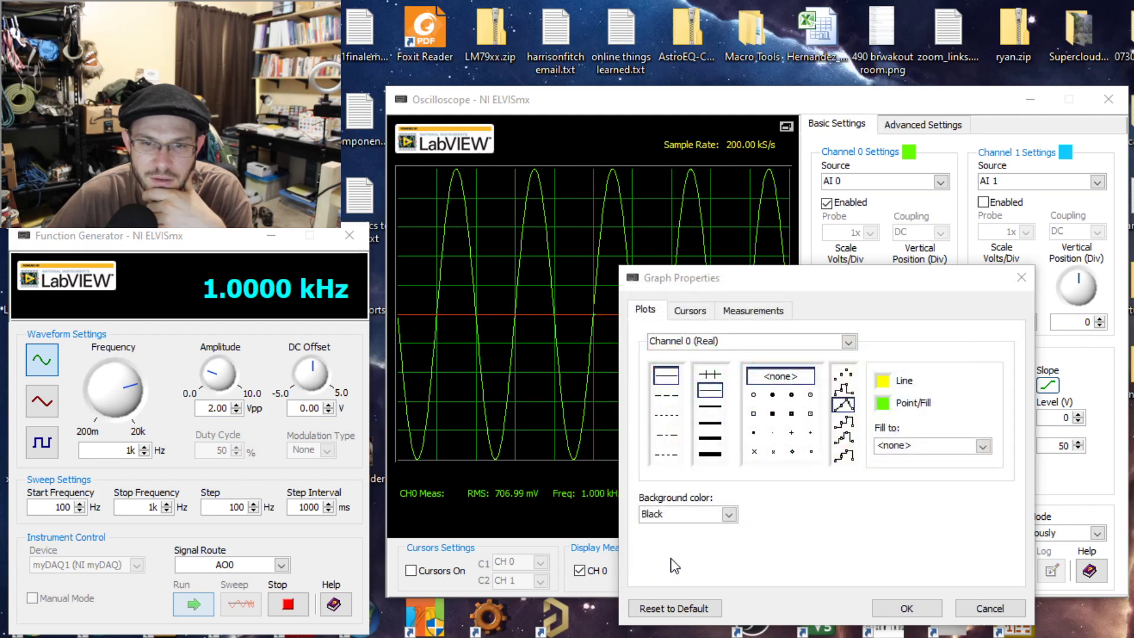
left_click(883, 404)
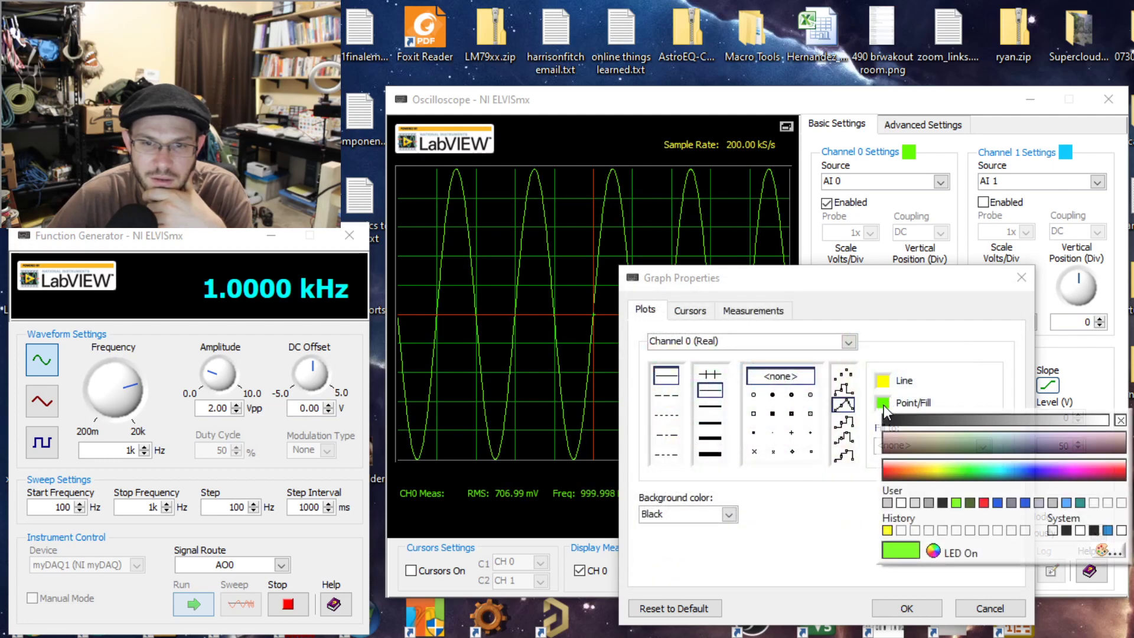
left_click(890, 530)
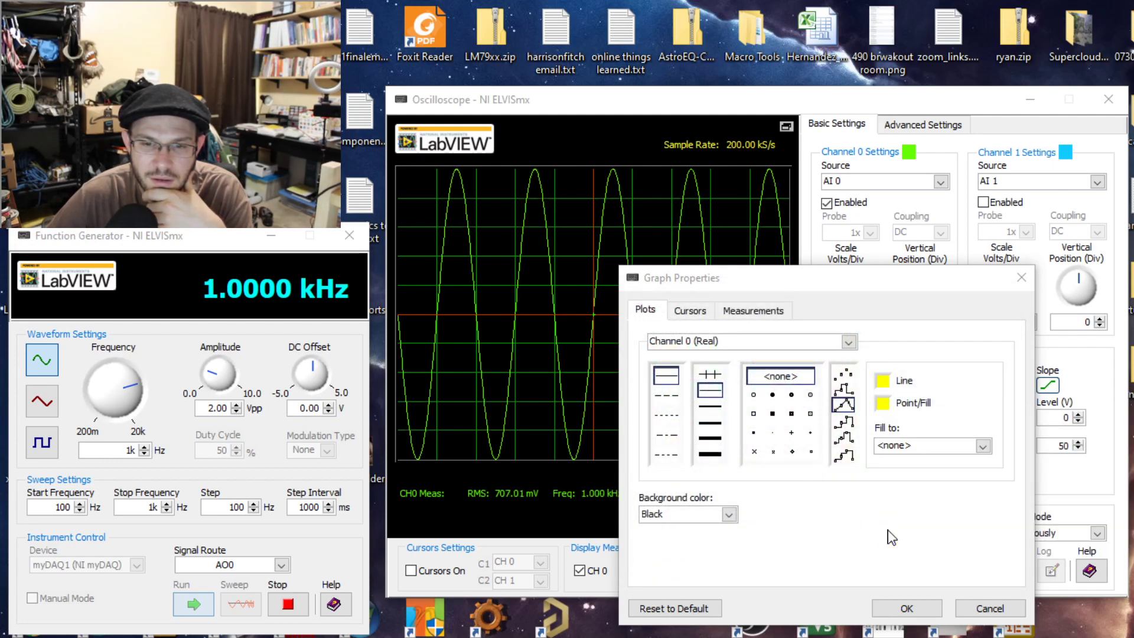
left_click(904, 609)
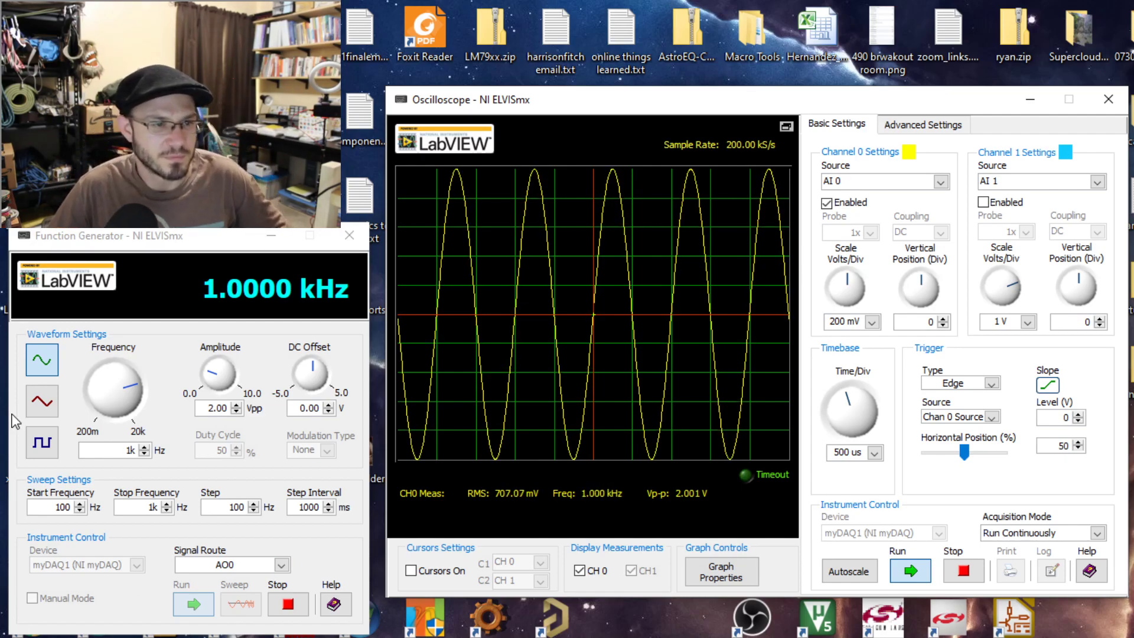
Set the function generator's frequency to 500 Hz.
double_click(130, 449)
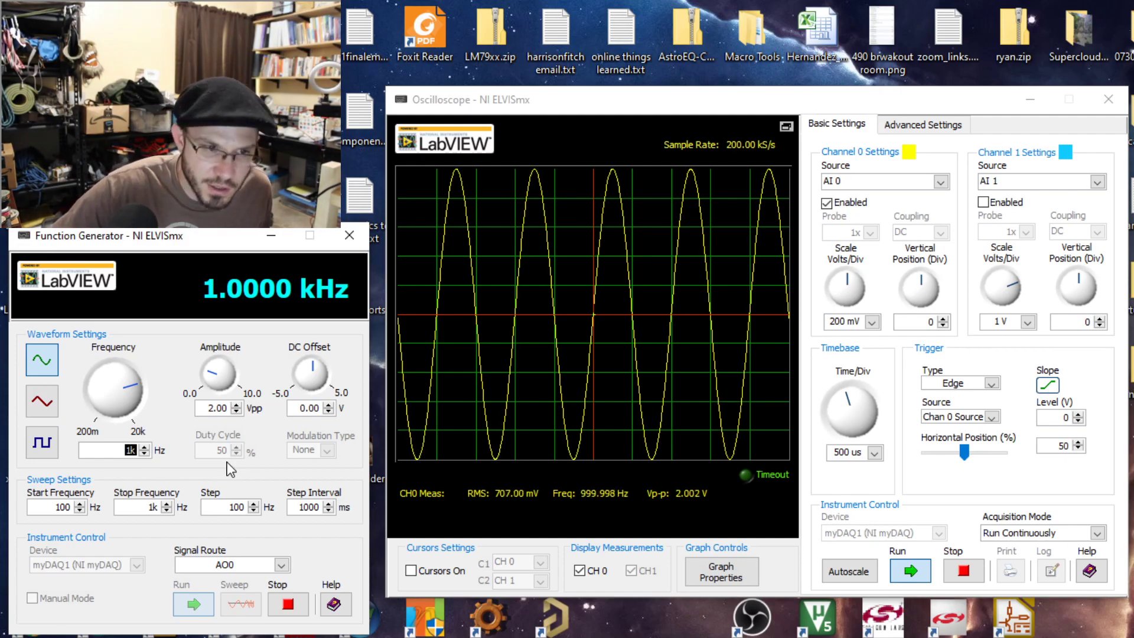
type("500")
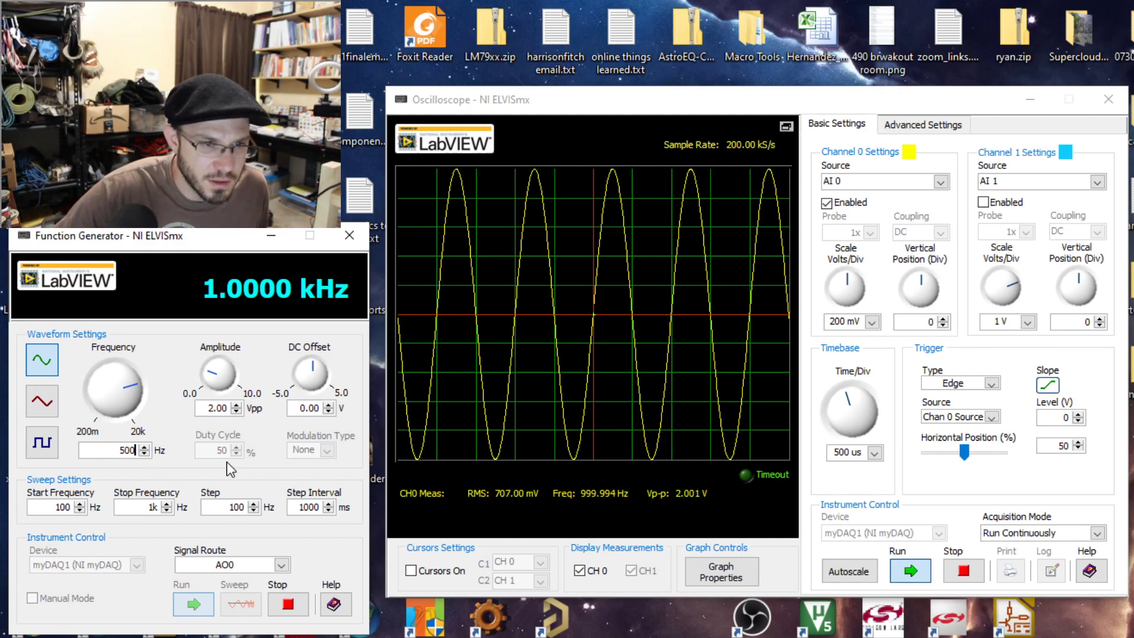
key("Return")
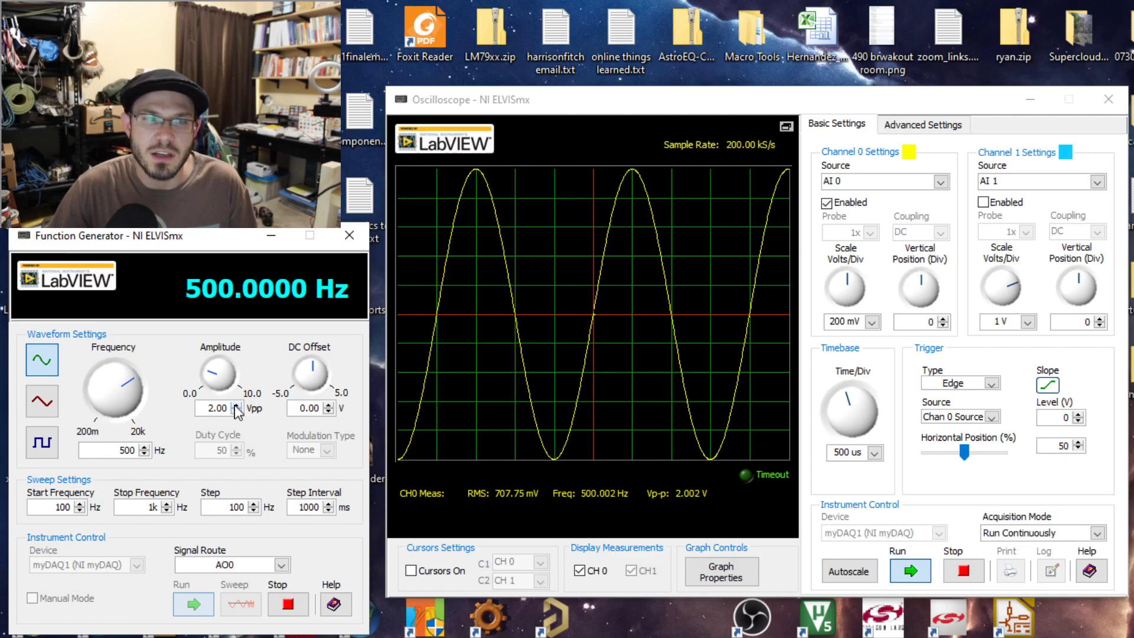
Set the generator's amplitude to 6 Vpp and the oscilloscope's Channel 0 scale to 1 V per division.
left_click_drag(229, 408, 203, 410)
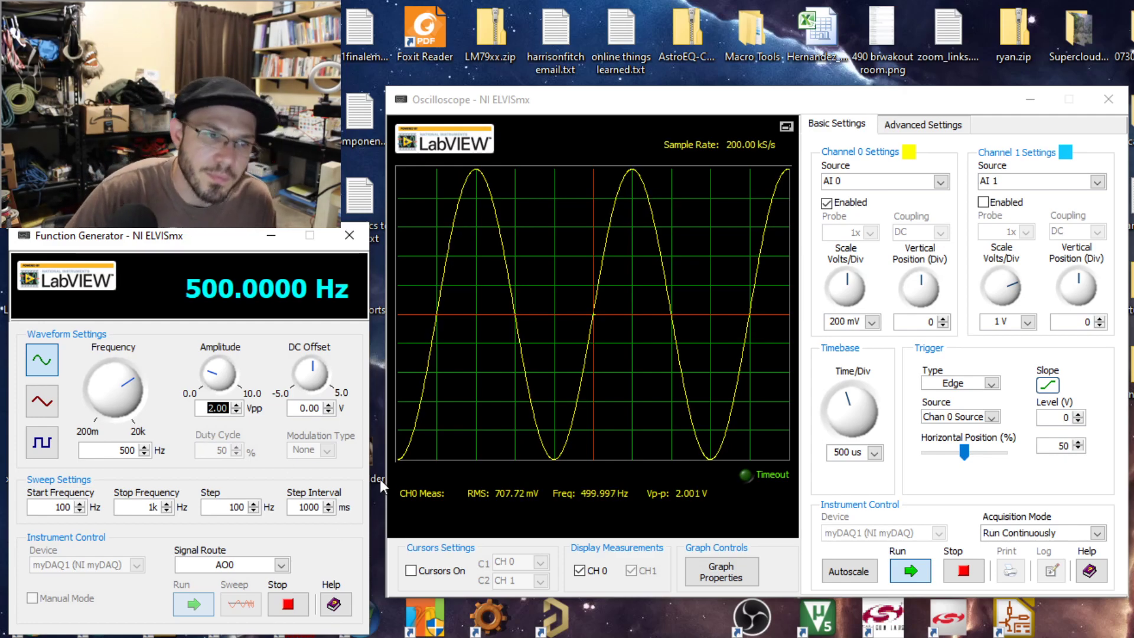
type("3")
key("BackSpace")
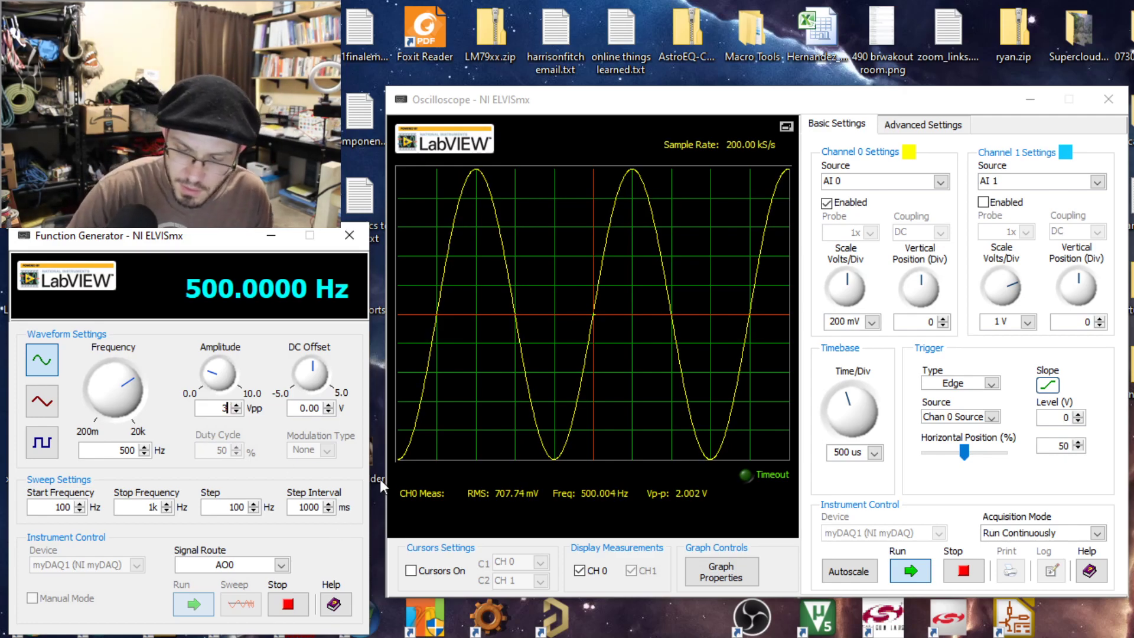
type("6")
key("Return")
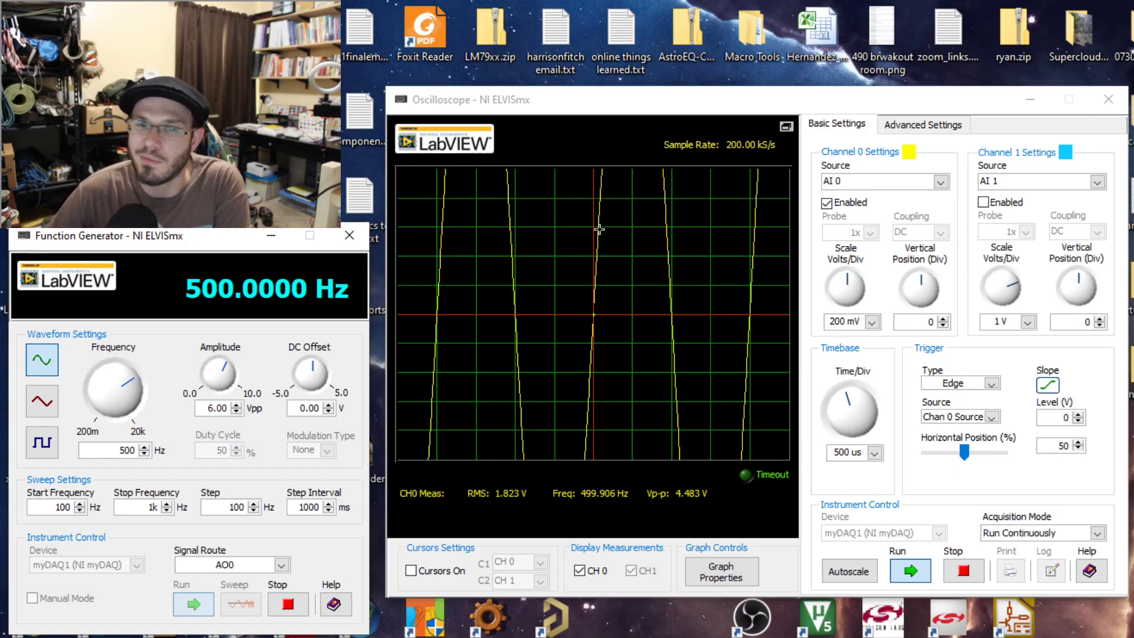
left_click(851, 285)
left_click_drag(850, 285, 857, 293)
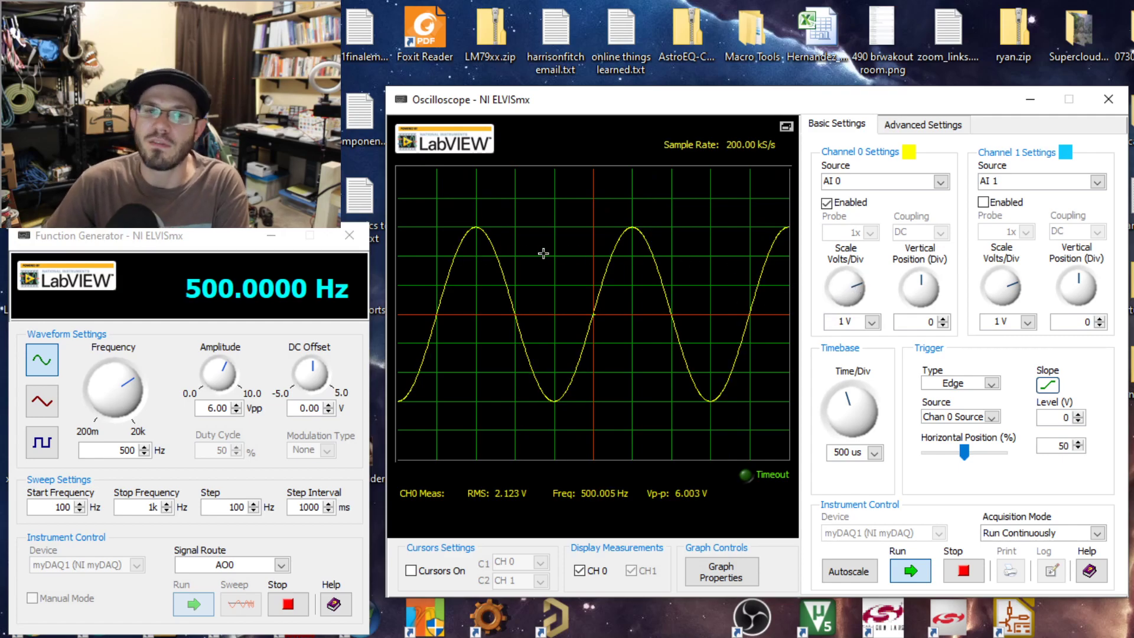
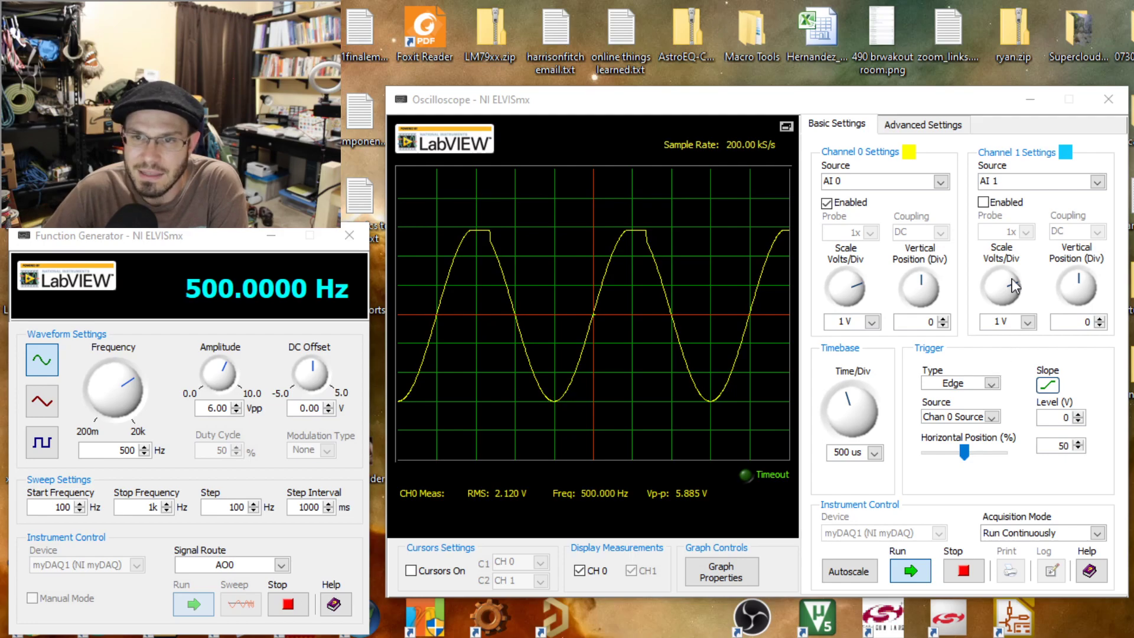
Enable Channel 1 on the oscilloscope and set the function generator's amplitude to 10 Vpp.
left_click(984, 203)
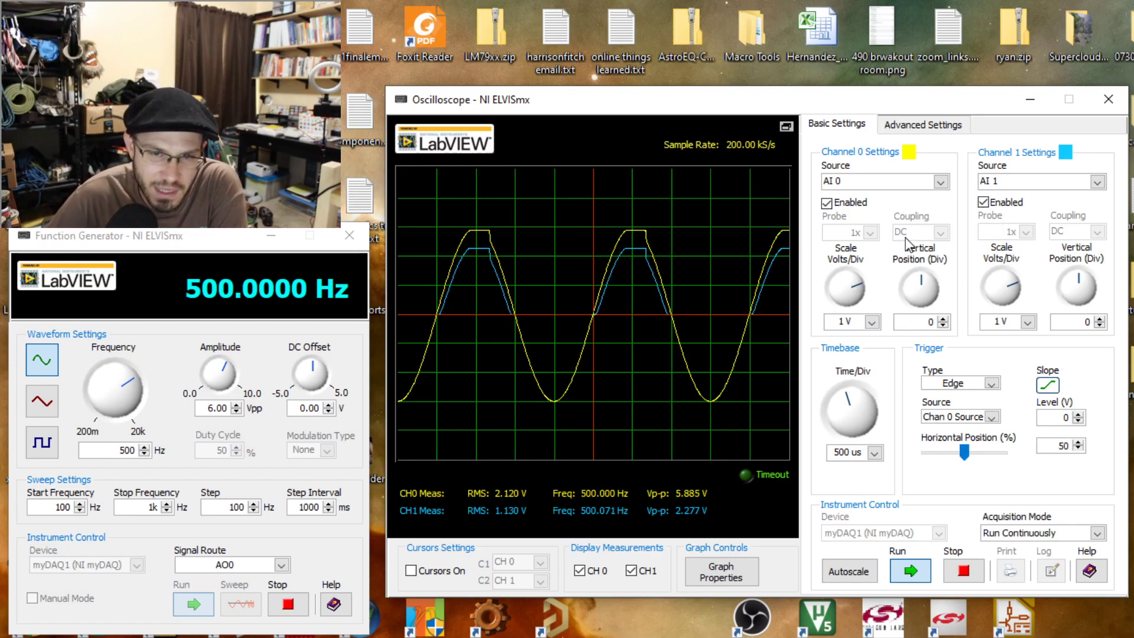
left_click_drag(848, 401, 850, 410)
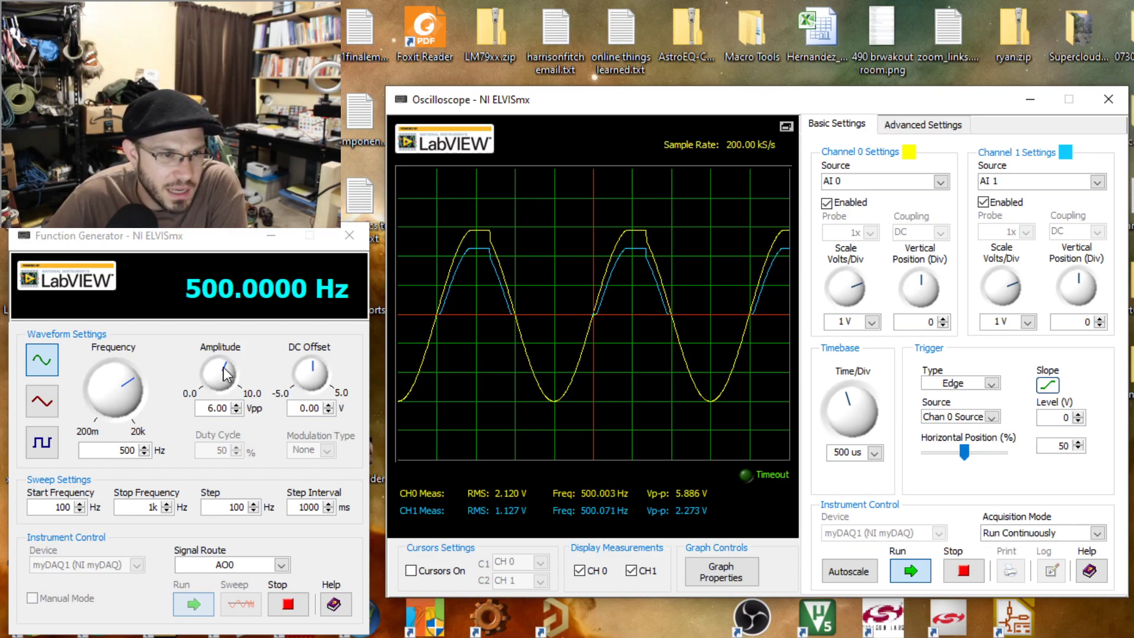
double_click(233, 408)
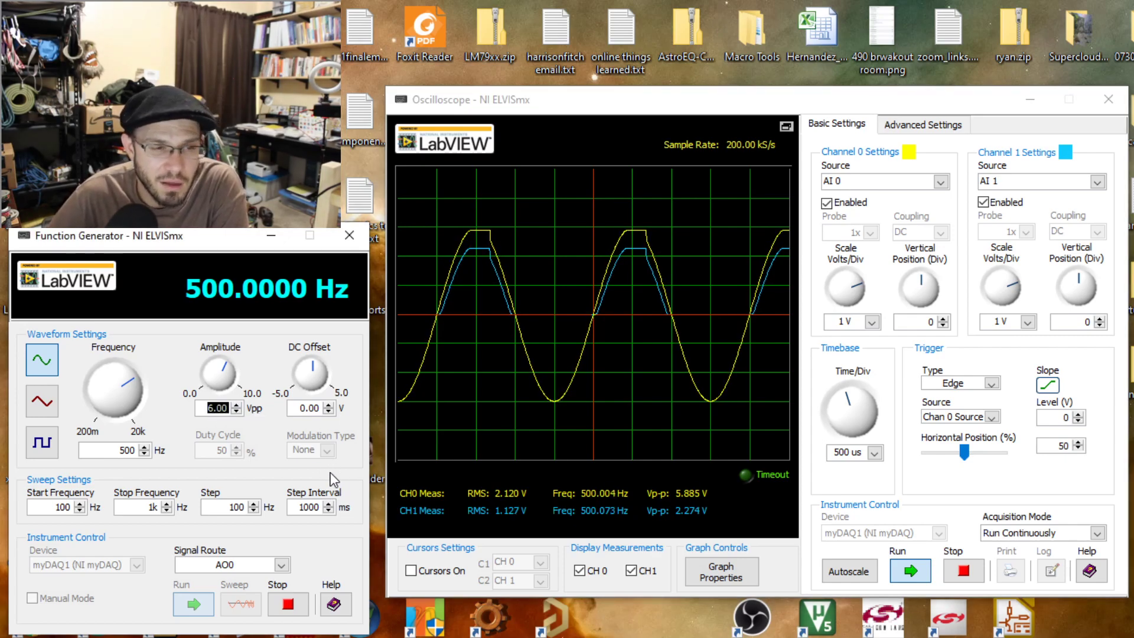
type("10")
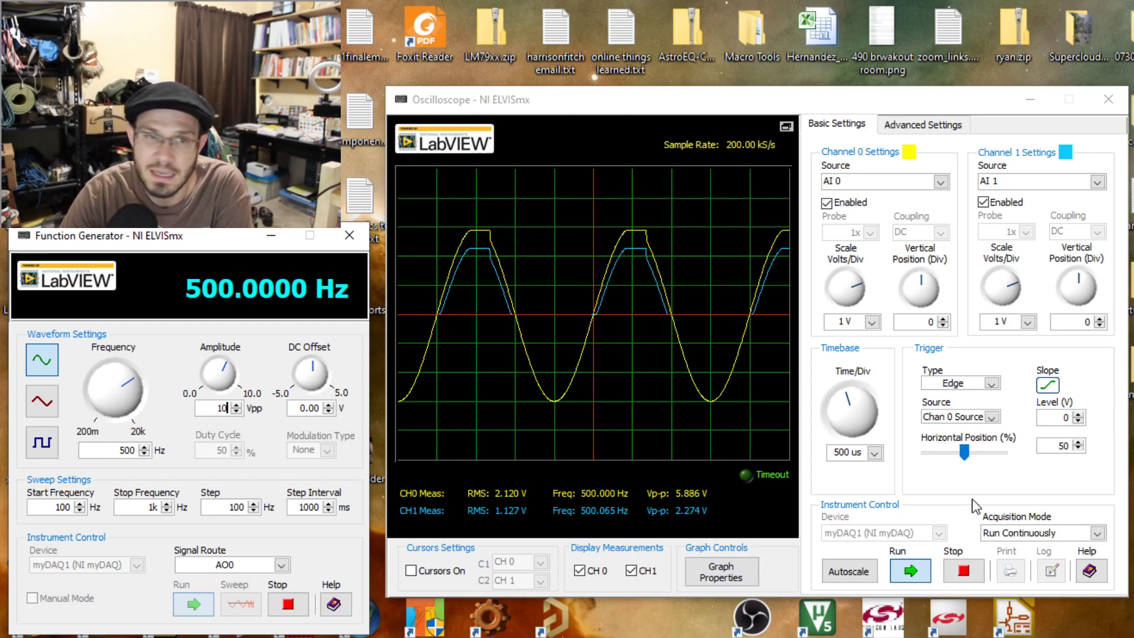
key("Return")
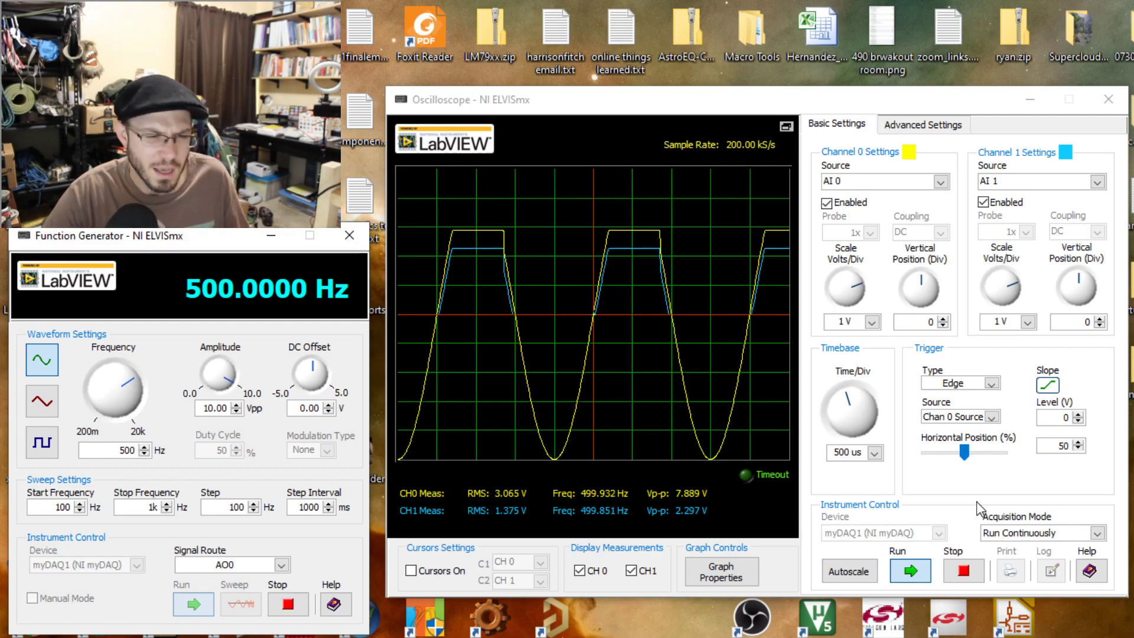
Set the function generator's sweep stop frequency to 500 Hz.
double_click(153, 506)
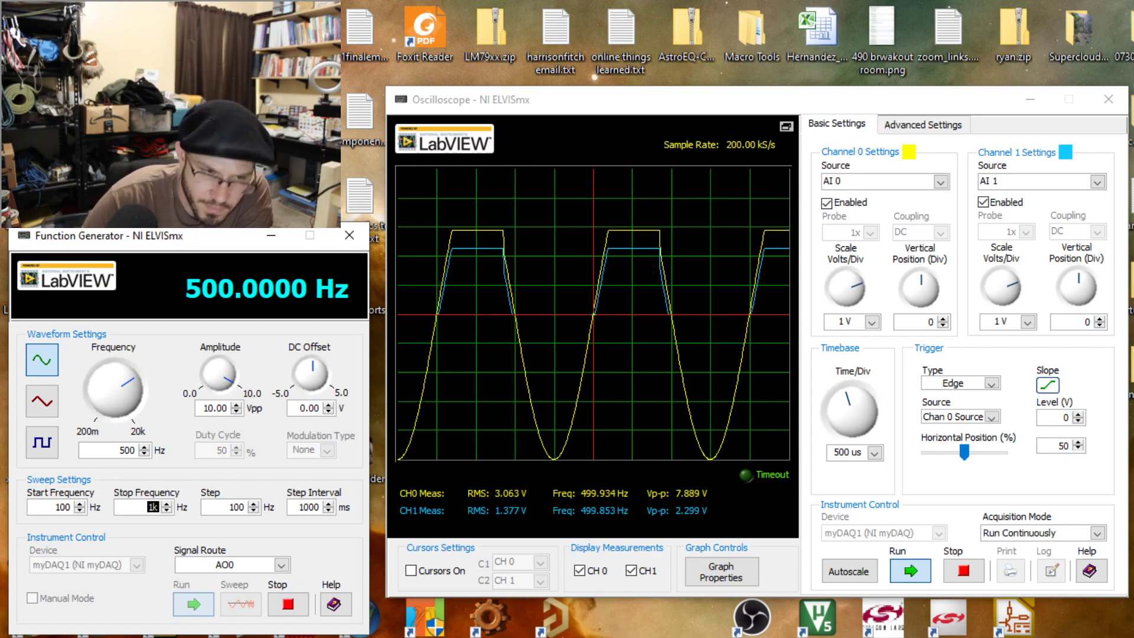
type("500")
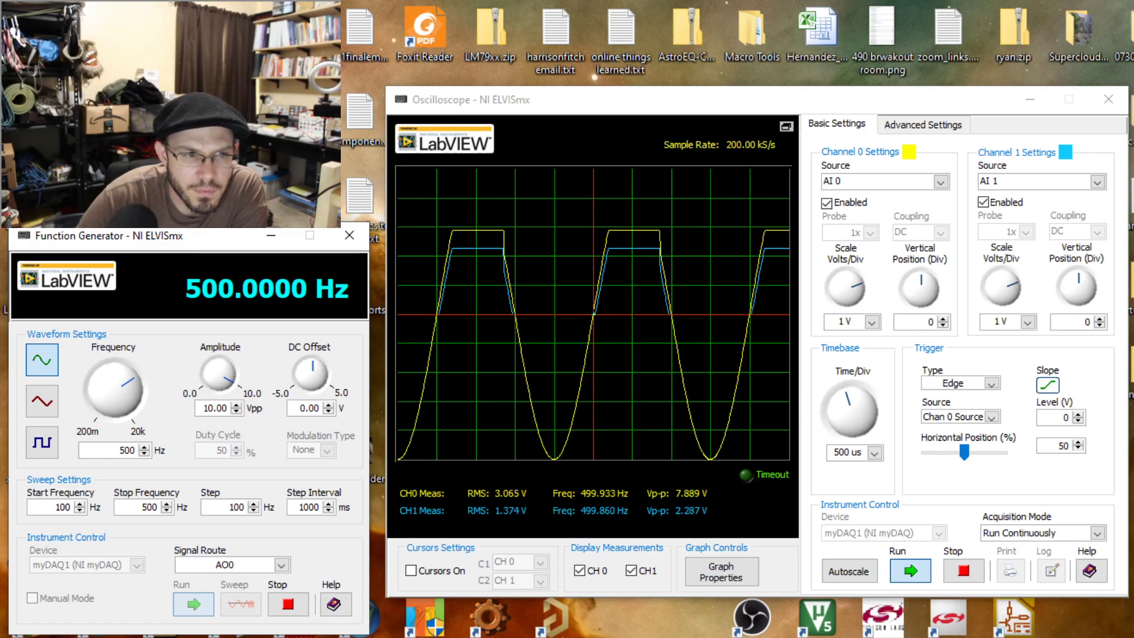
Set the function generator's frequency to 60 Hz and the oscilloscope's timebase to 5 ms per division.
double_click(127, 450)
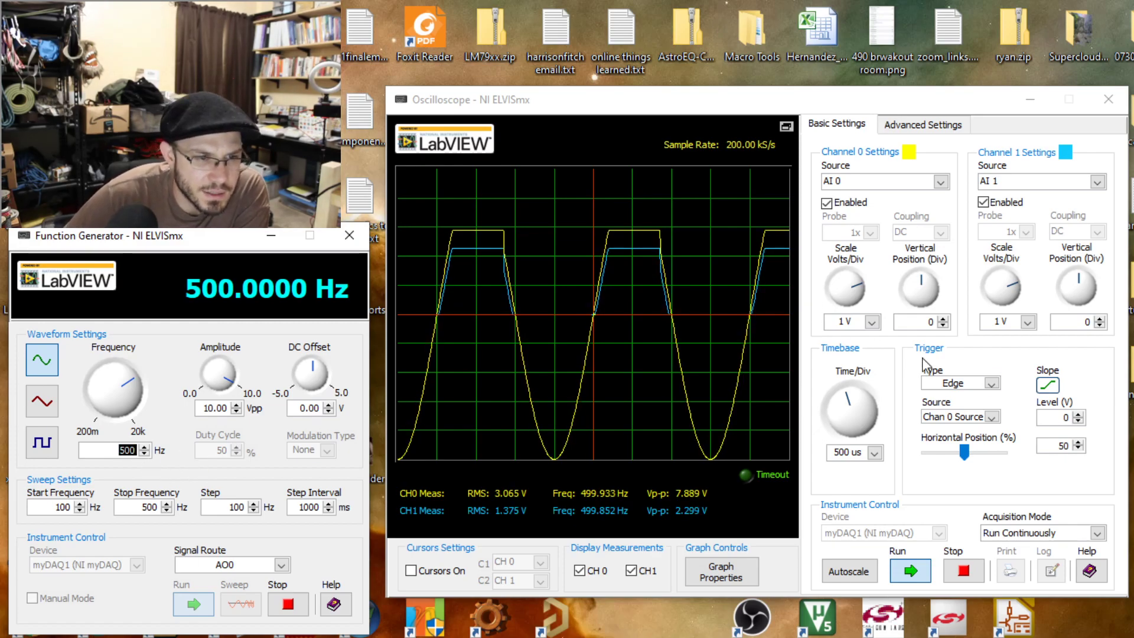
type("60")
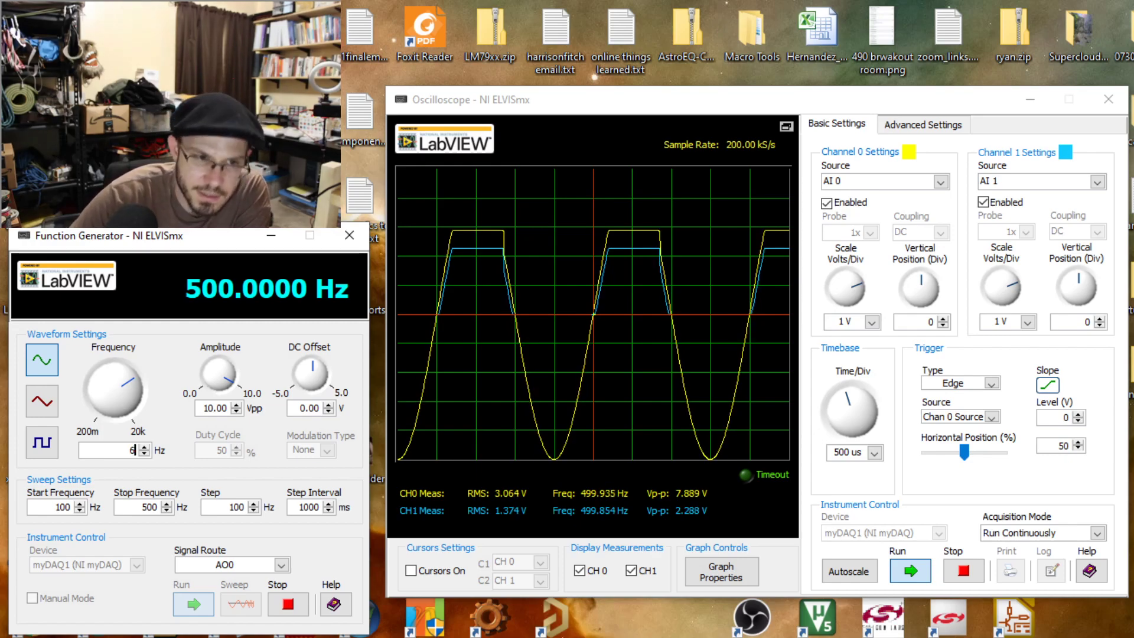
left_click(152, 470)
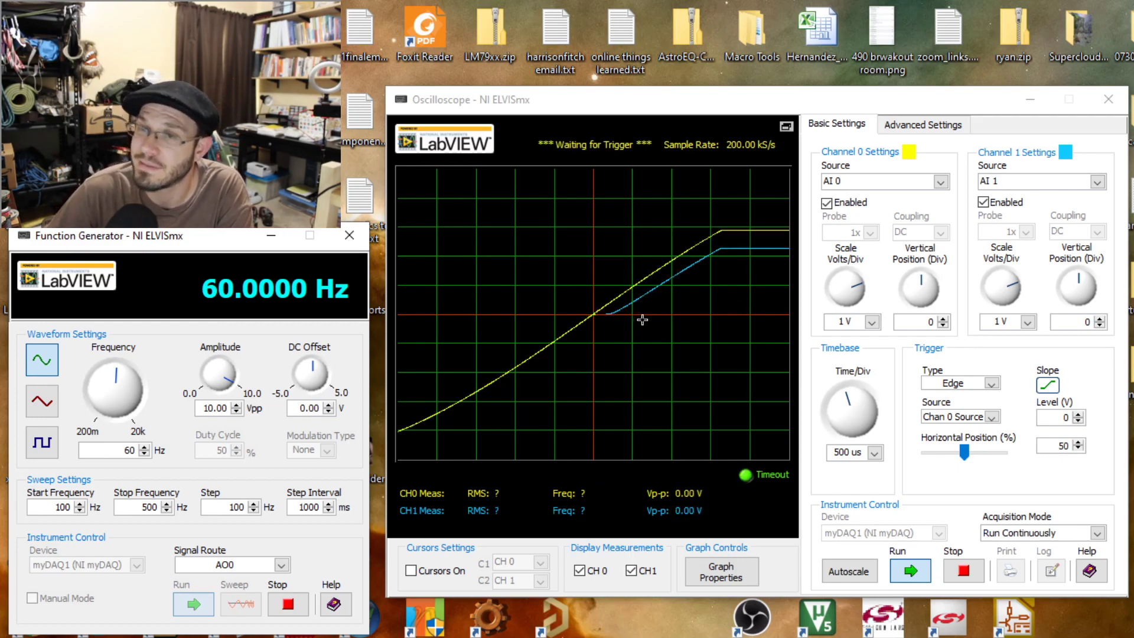
left_click_drag(852, 403, 861, 404)
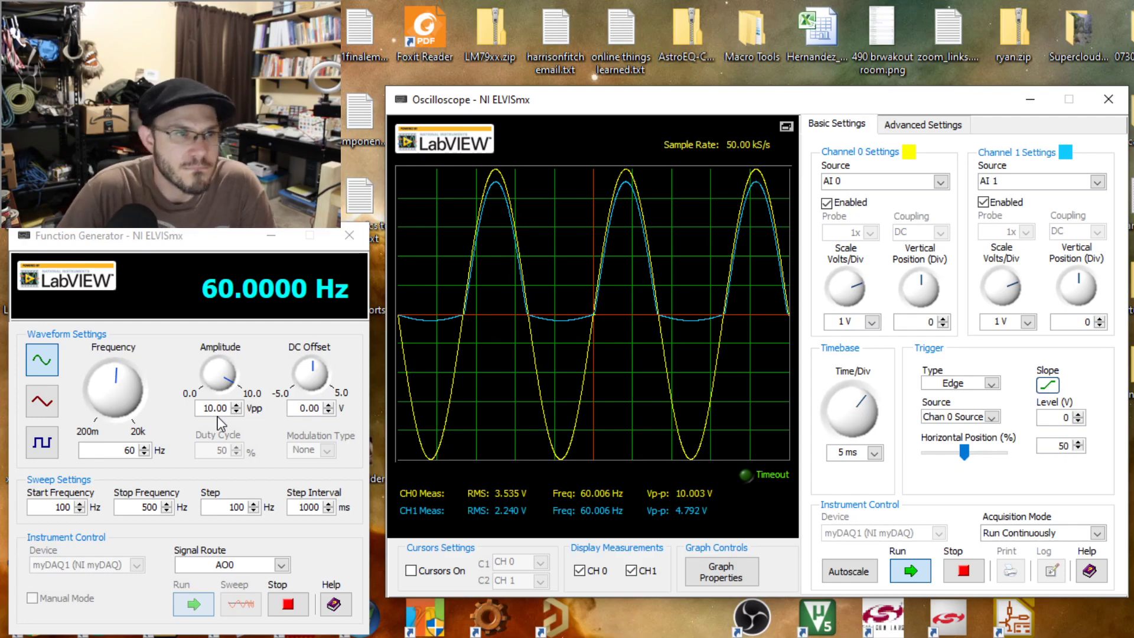
Empty the desktop Recycle Bin, permanently deleting its 3 items.
right_click(23, 31)
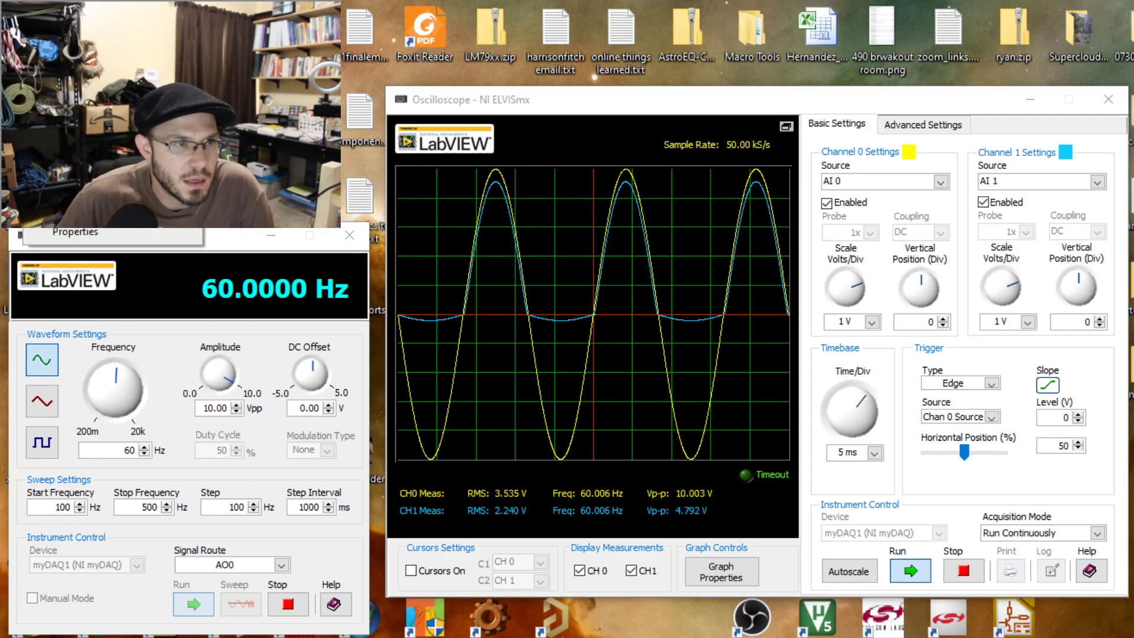
left_click(73, 66)
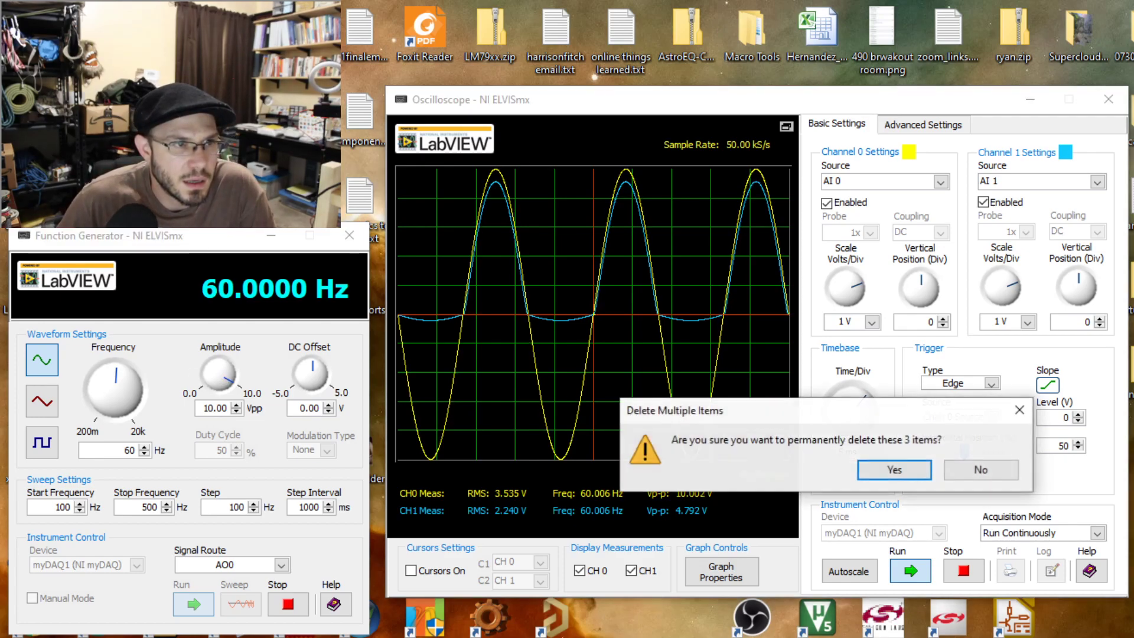
left_click(911, 471)
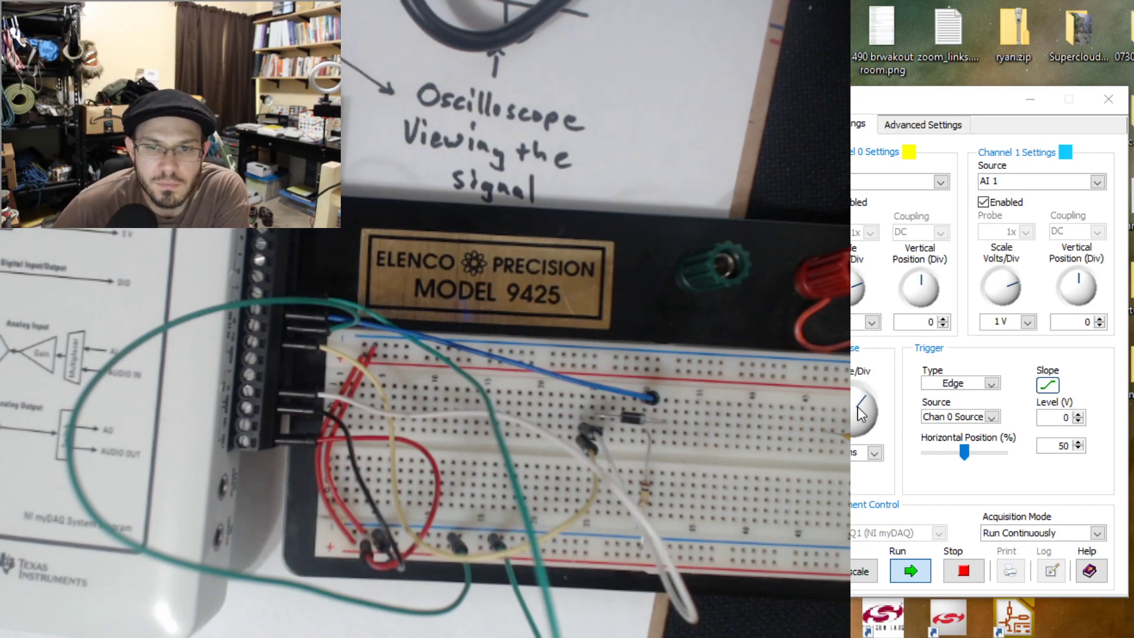
Set the oscilloscope's timebase to 200 us per division and the function generator's amplitude to 1 Vpp.
left_click_drag(858, 407, 851, 406)
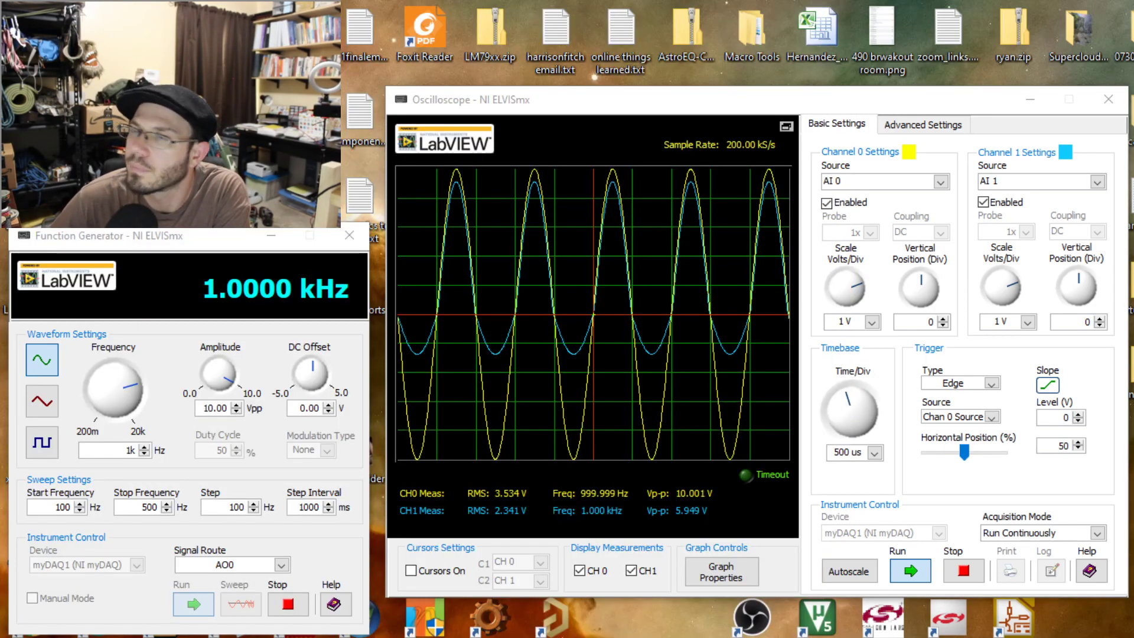
mouse_move(852, 413)
left_mouse_down()
mouse_move(870, 400)
mouse_move(837, 418)
mouse_move(848, 421)
mouse_move(847, 407)
left_mouse_up()
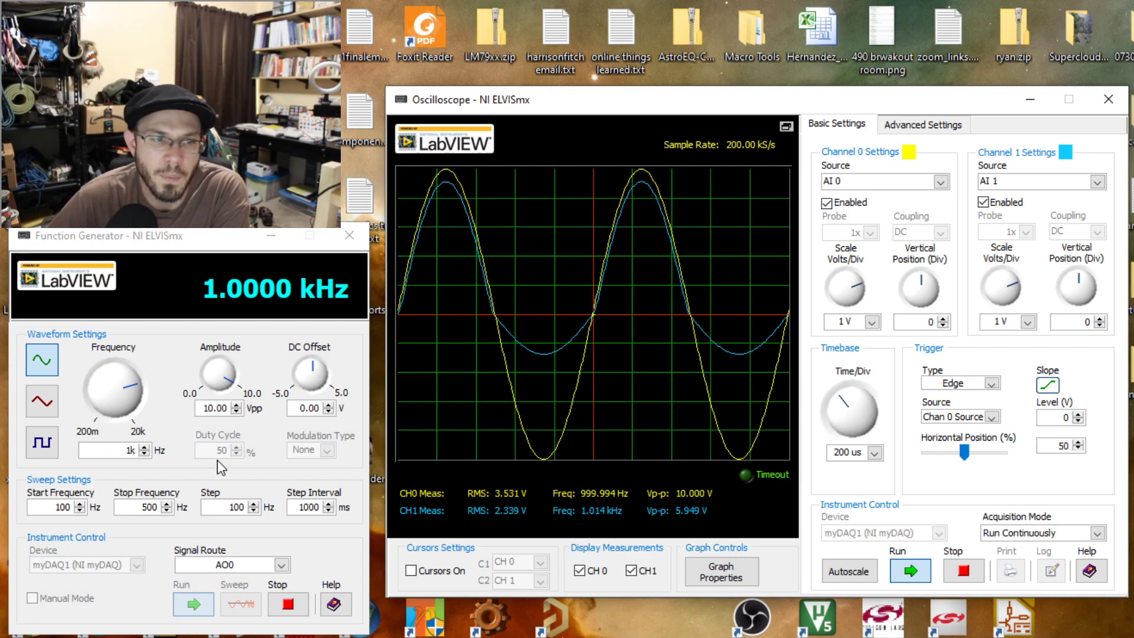
left_click(121, 450)
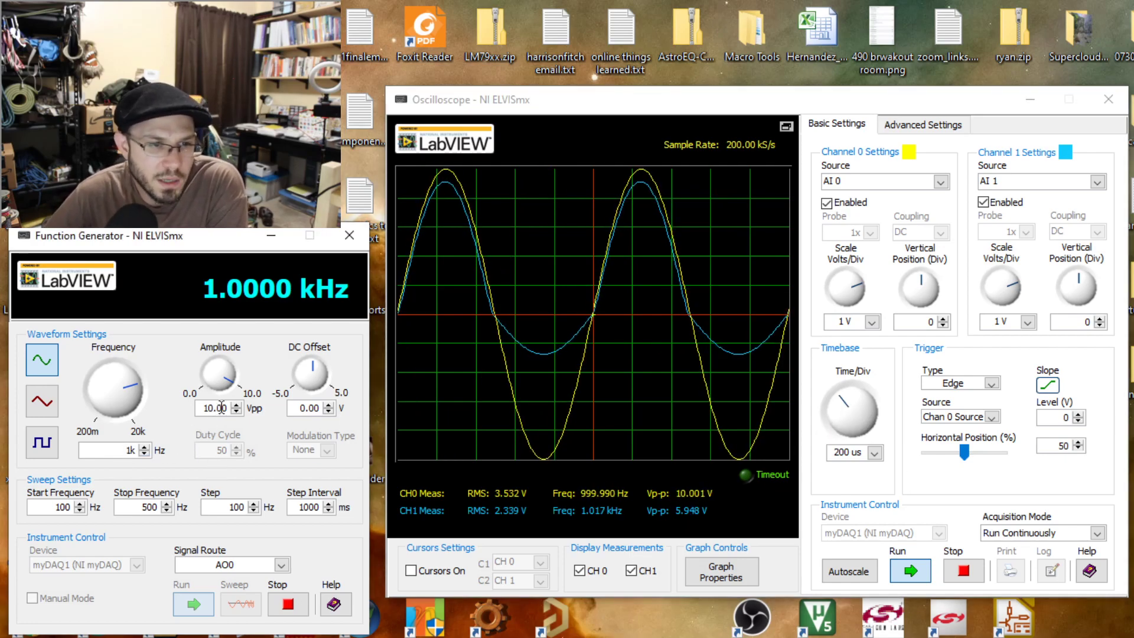
left_click_drag(230, 408, 183, 407)
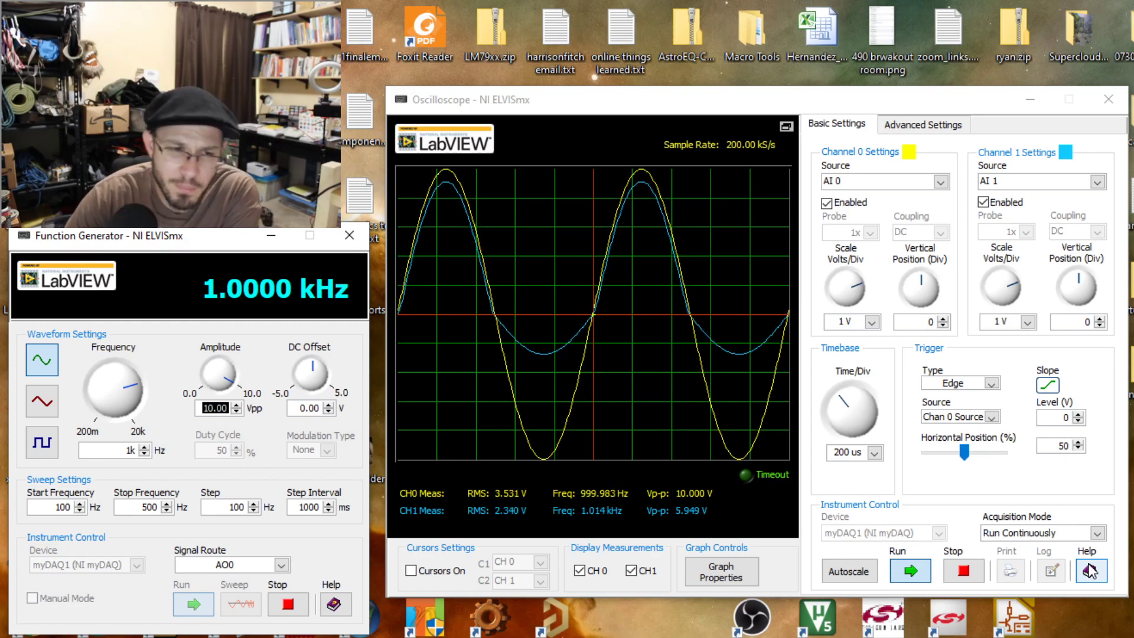
type("1")
key("Return")
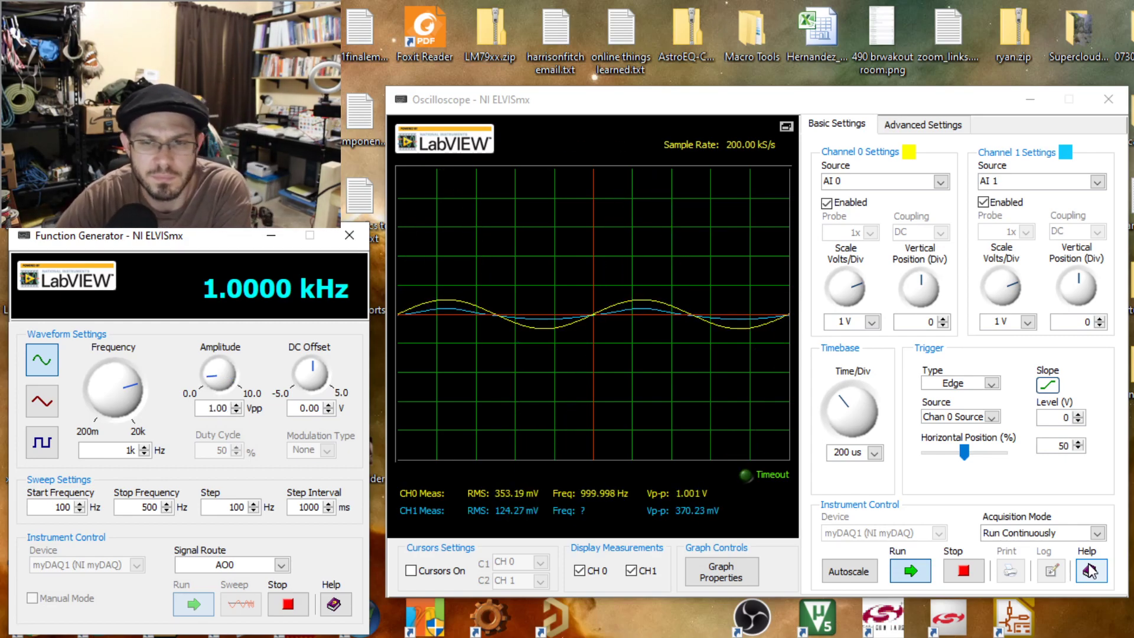
Set the oscilloscope's Channel 0 scale to 500 mV per division and its vertical position to 0.85 divisions.
left_click(848, 289)
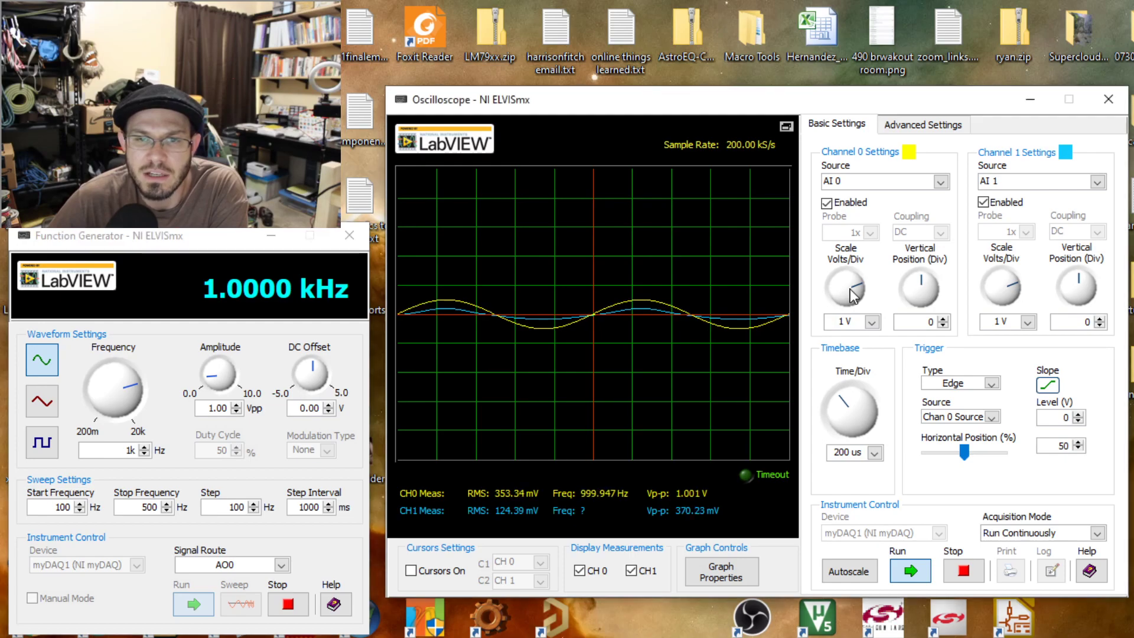
left_click(841, 292)
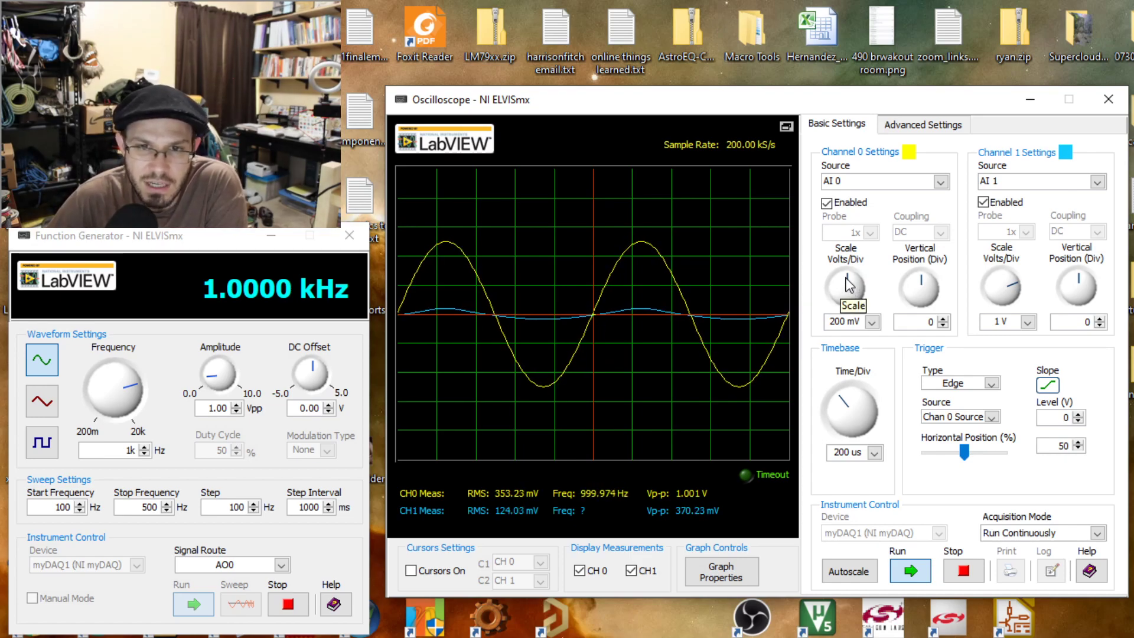
mouse_move(848, 286)
left_mouse_down()
mouse_move(852, 277)
mouse_move(923, 290)
mouse_move(925, 278)
left_mouse_up()
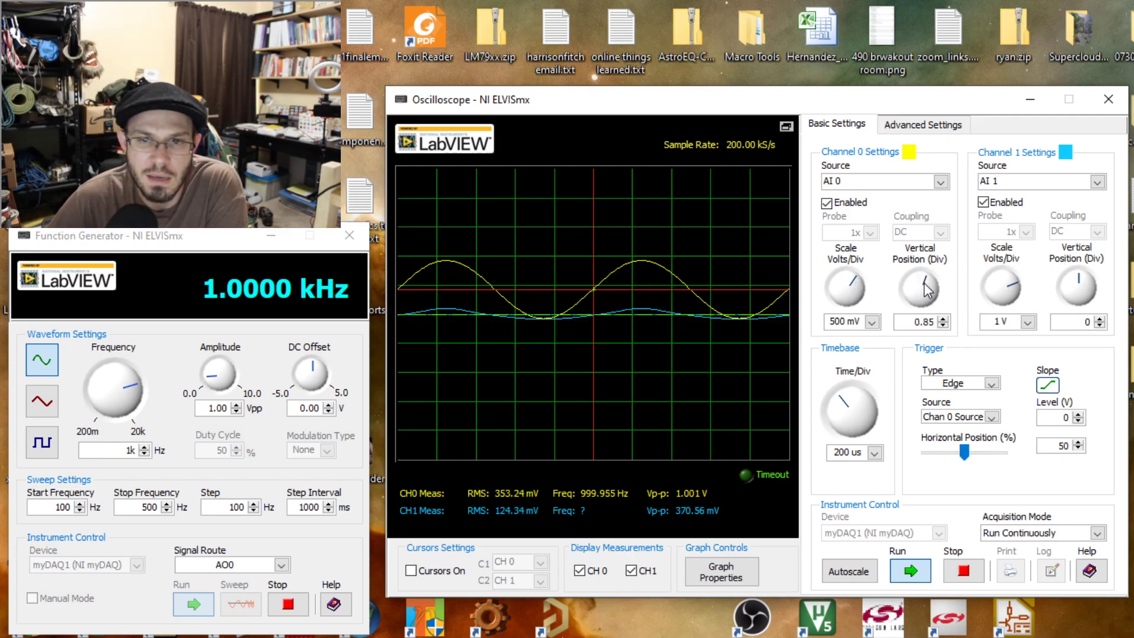
Reset Channel 0's vertical position to 0 and set the Channel 1 scale to 500 mV per division.
double_click(915, 320)
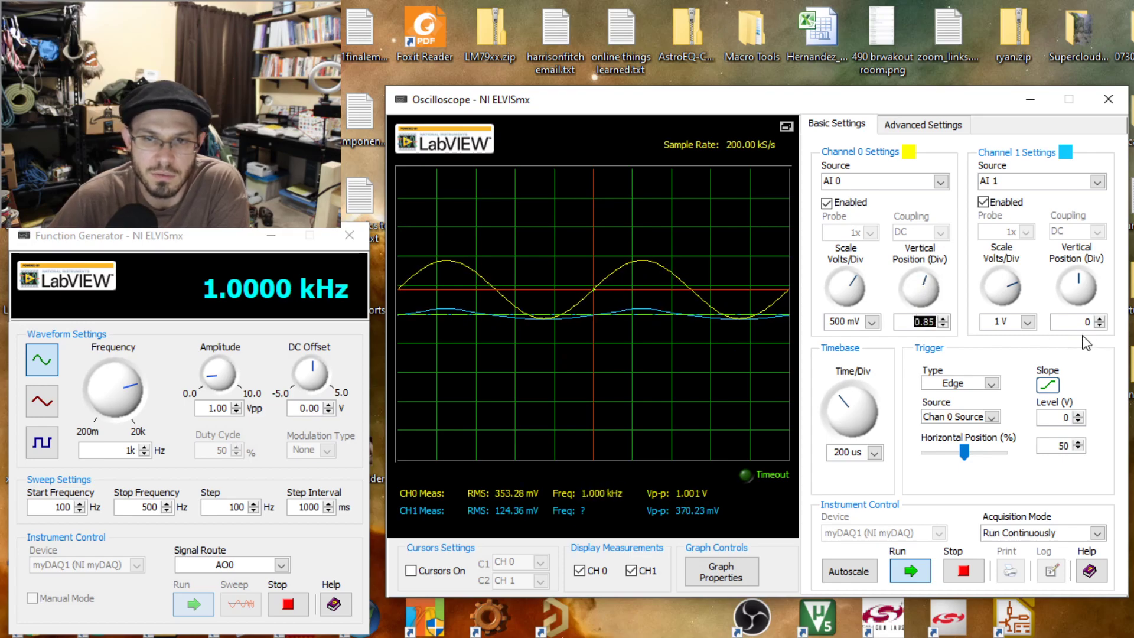
type("0")
key("Return")
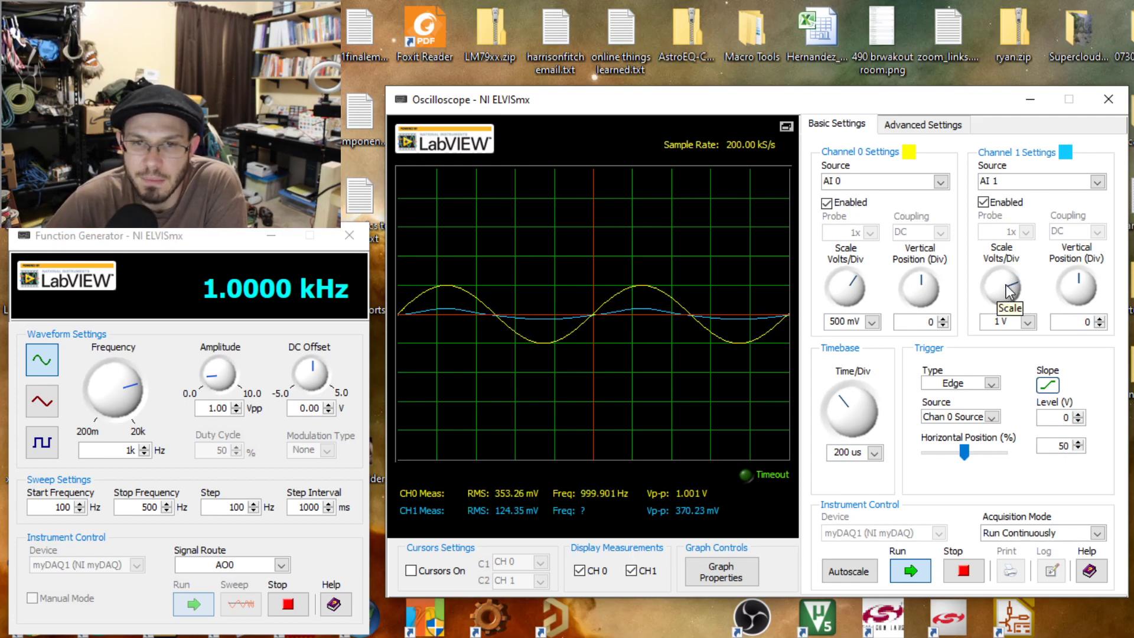
left_click_drag(1011, 290, 1000, 287)
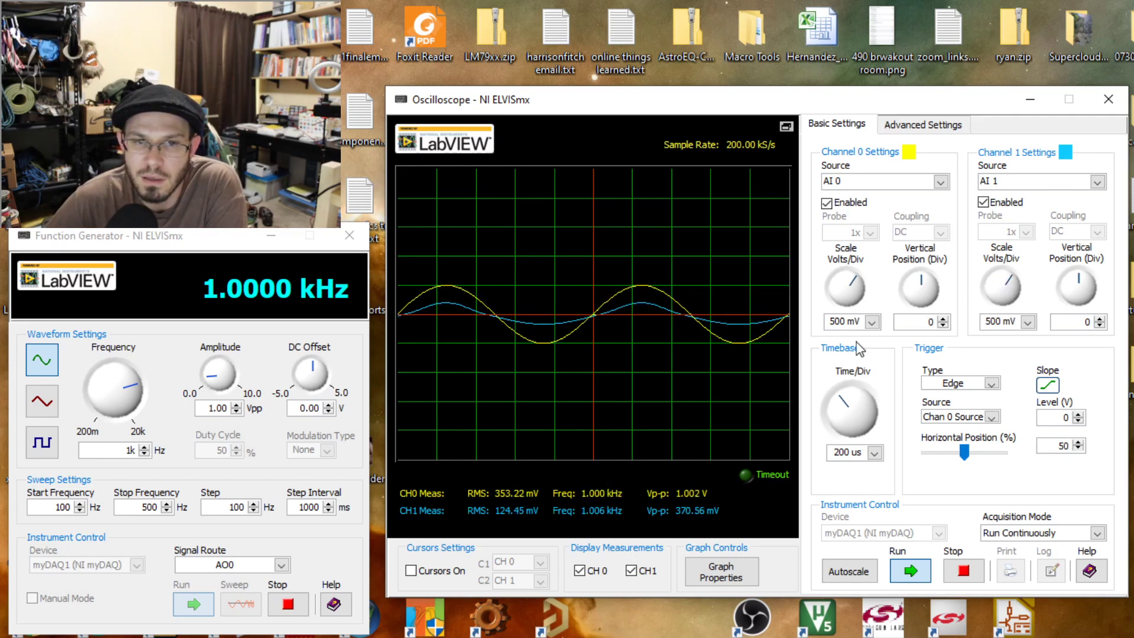
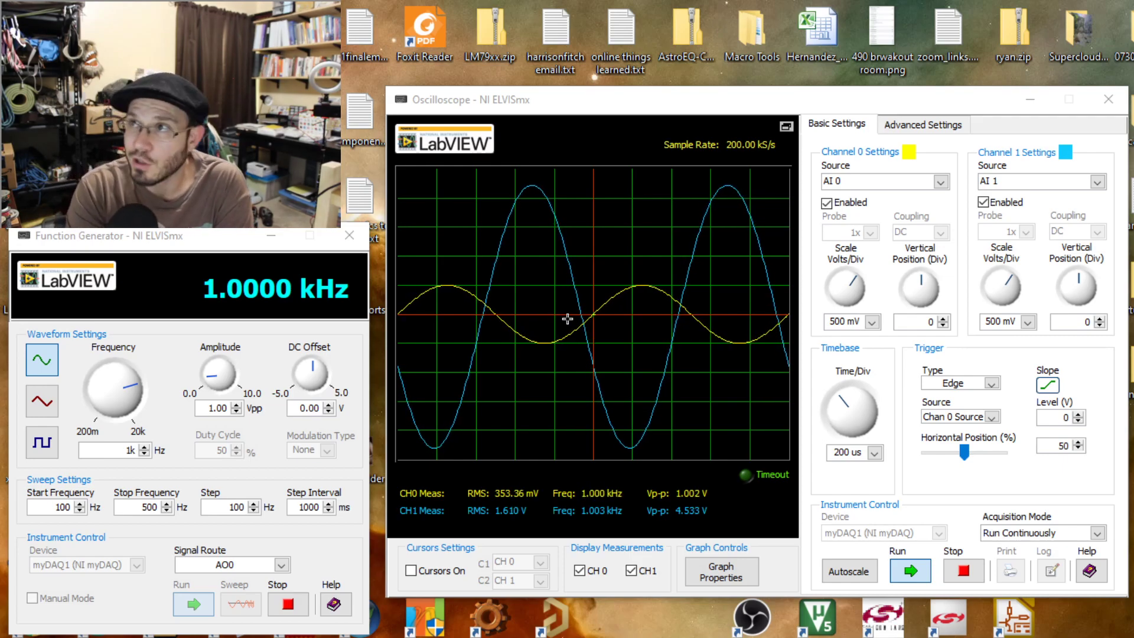
Try Channel 0 scales of 1 V, 100 mV and again 1 V per division before restoring 500 mV per division.
left_click(847, 322)
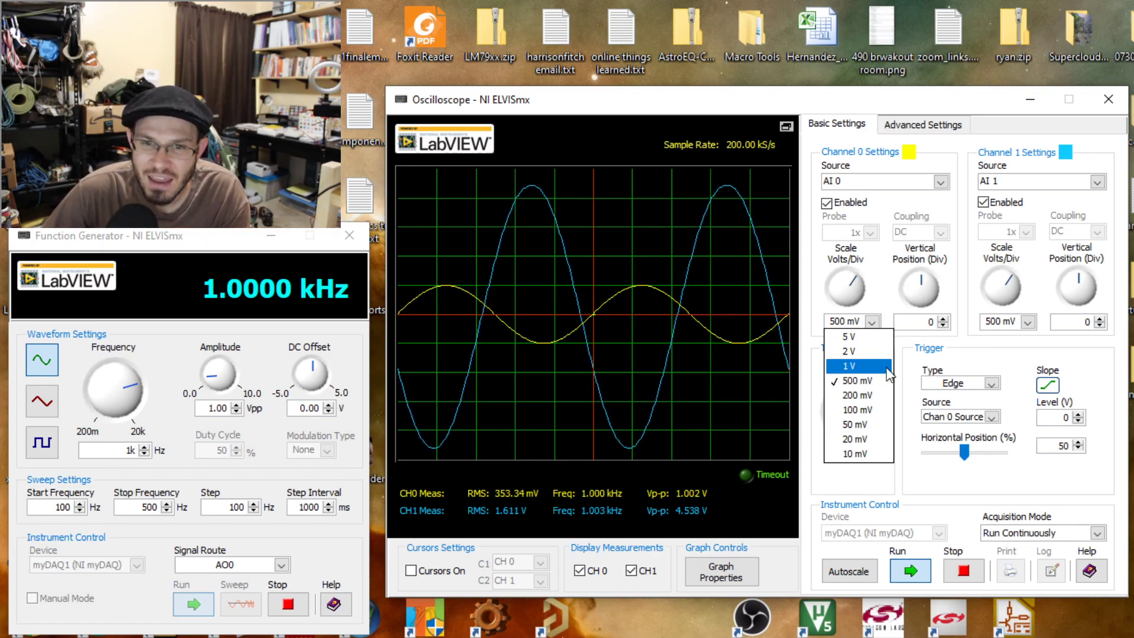
left_click(851, 367)
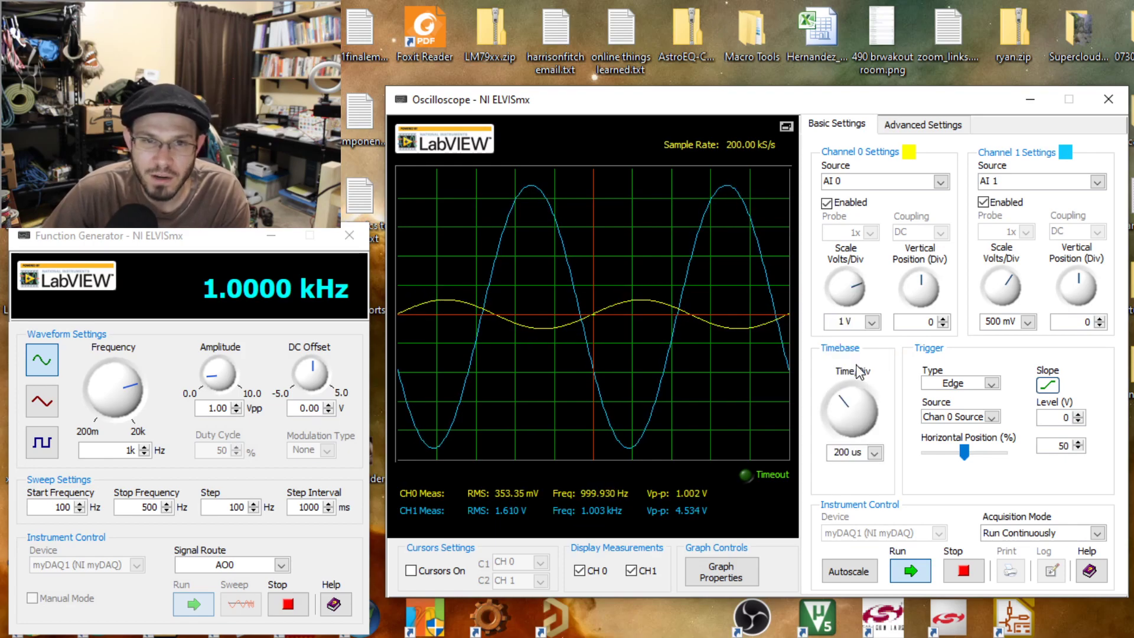
left_click(871, 322)
left_click(868, 410)
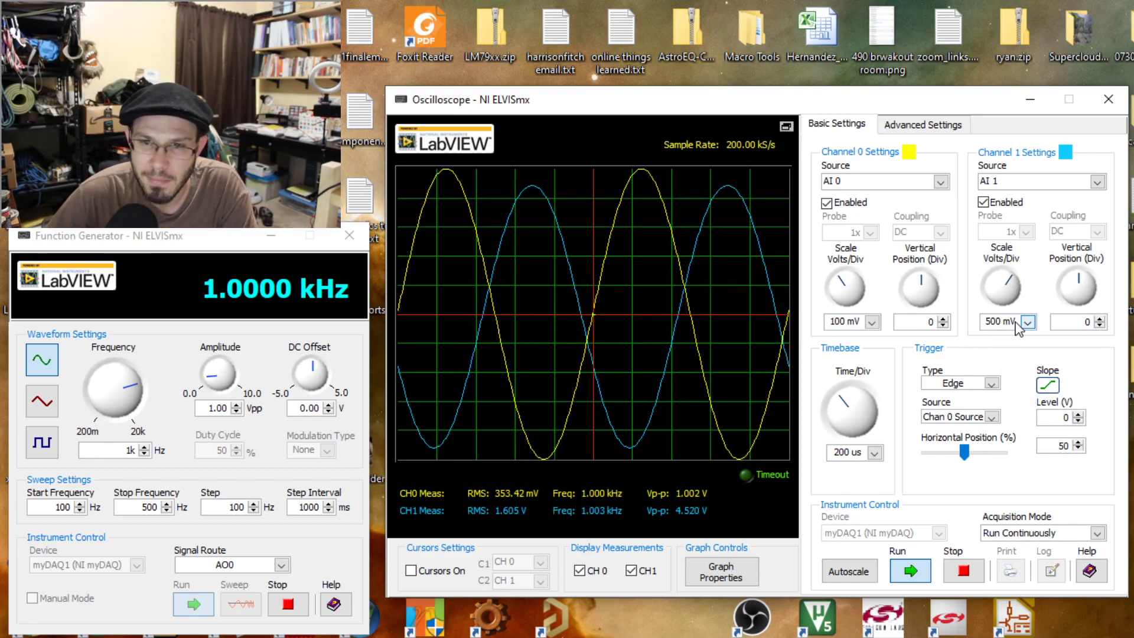
left_click(872, 322)
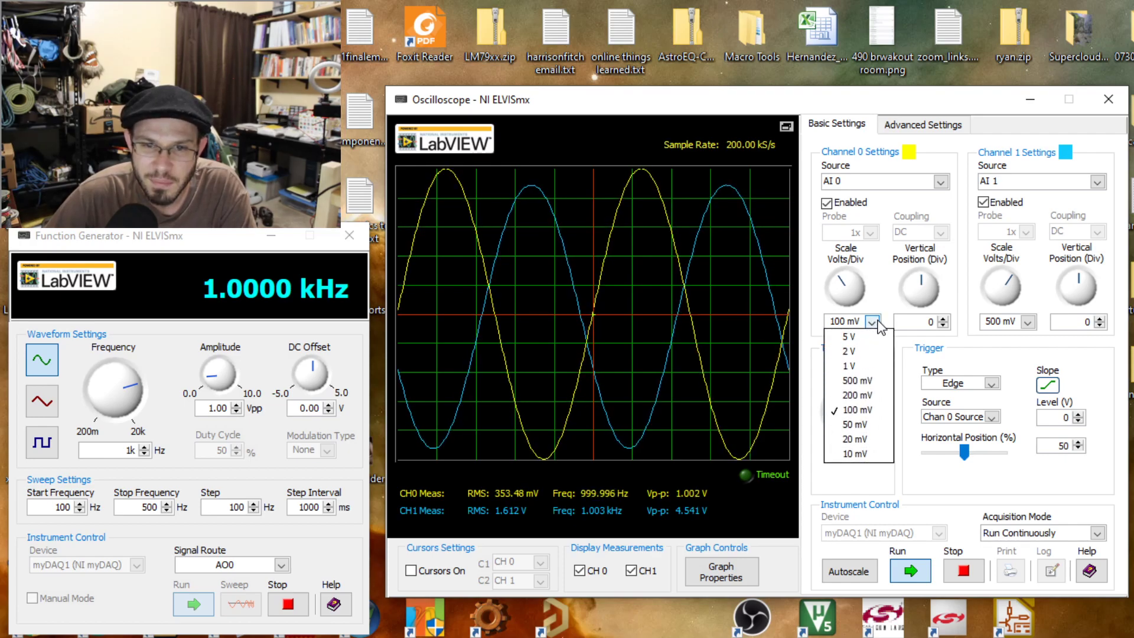
left_click(856, 366)
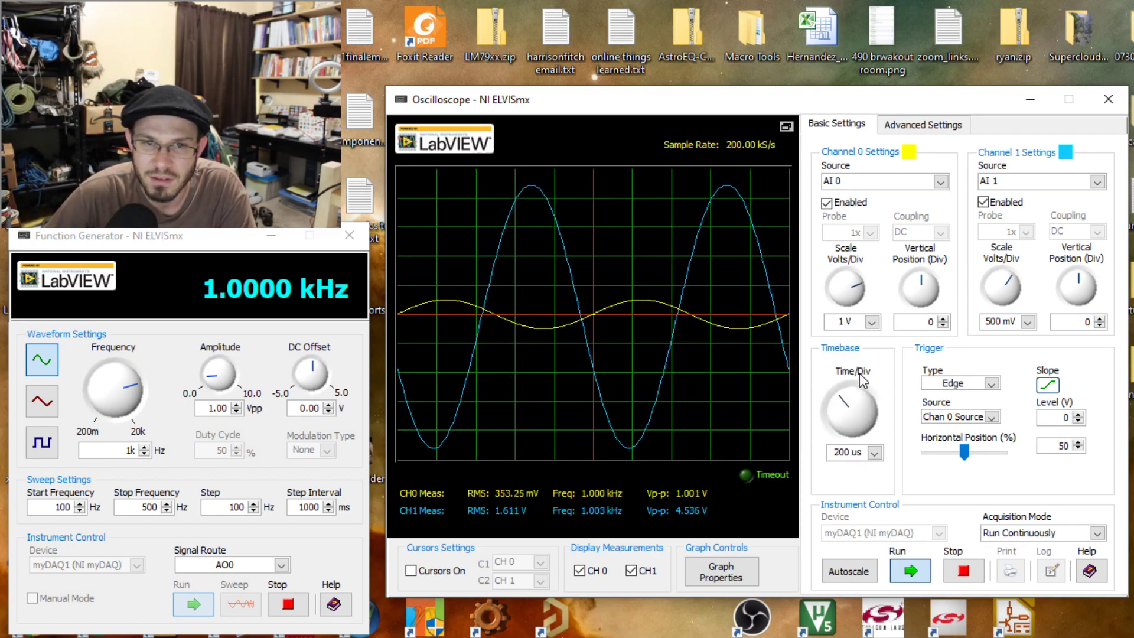
left_click(873, 322)
left_click(869, 377)
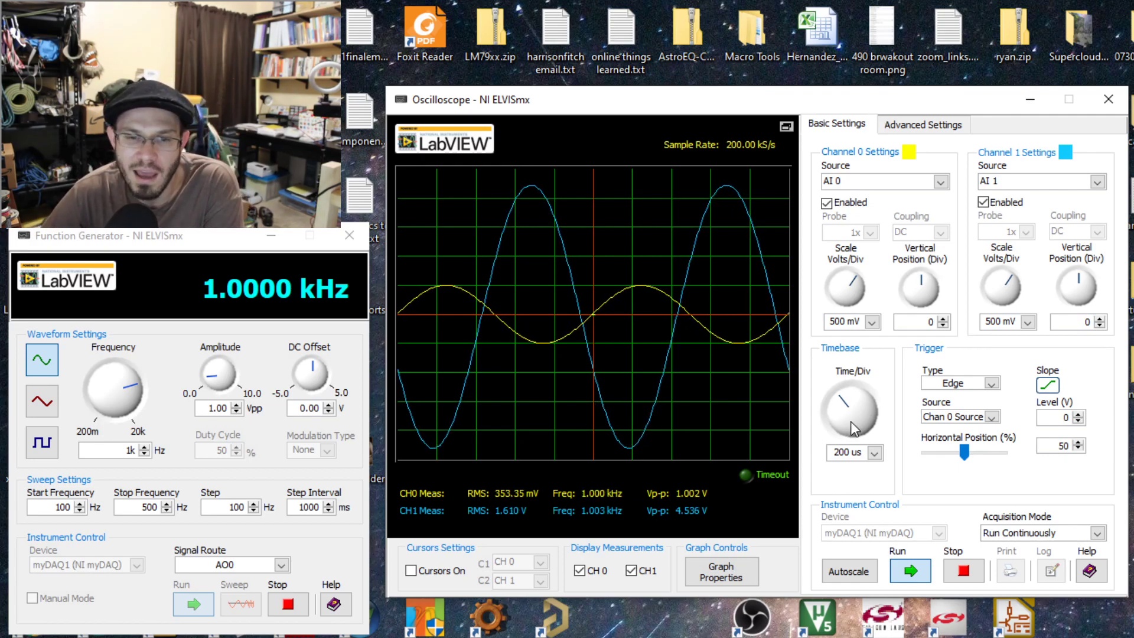
Turn on the oscilloscope cursors and place cursor C2 on the first positive peak of the Channel 1 waveform.
left_click(410, 572)
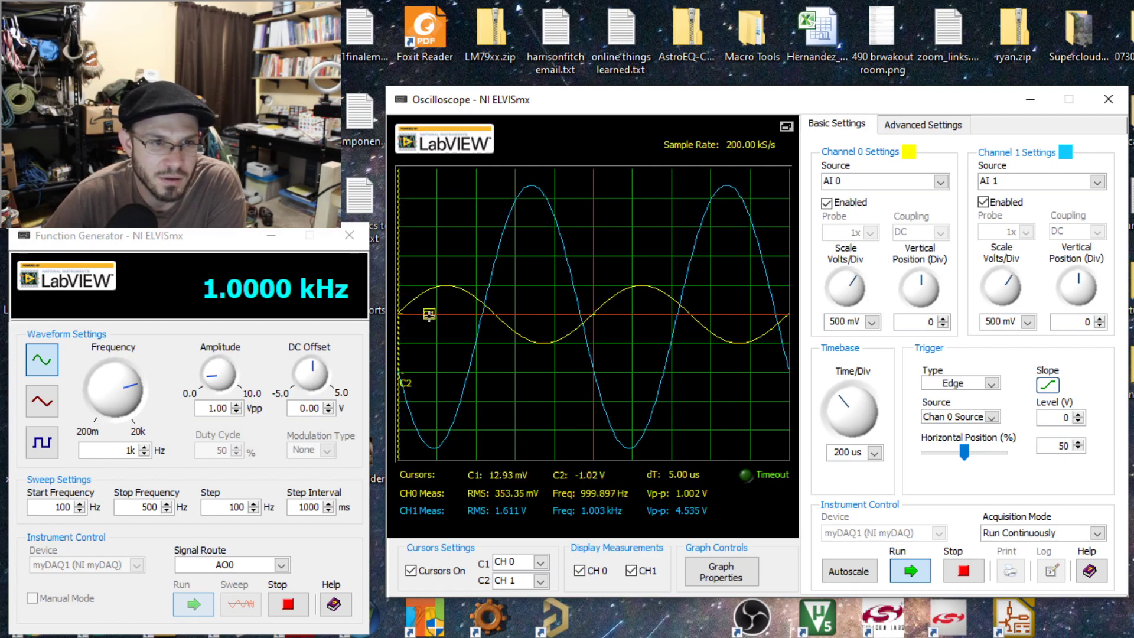
left_click_drag(407, 319, 535, 355)
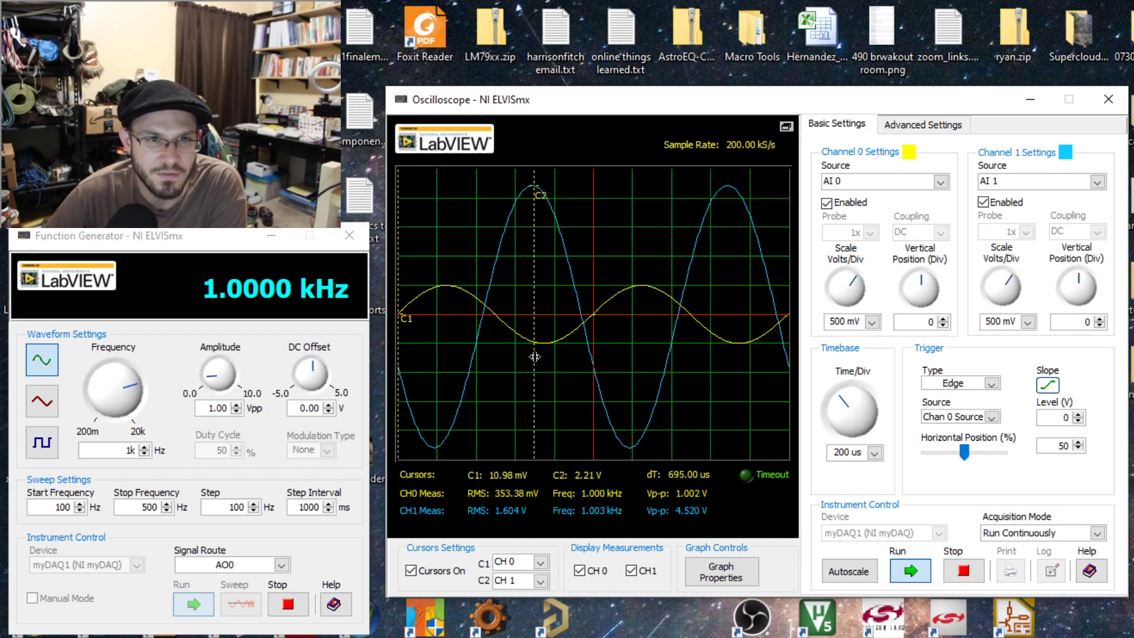
left_click_drag(535, 357, 531, 355)
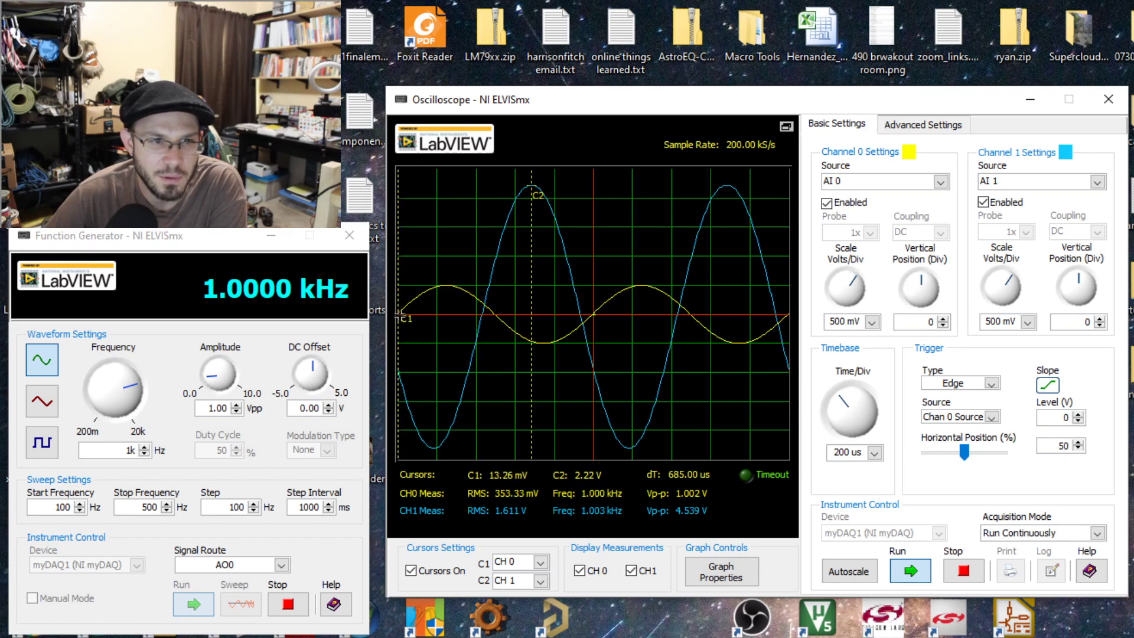
Place cursor C1 on the first positive peak of the Channel 0 waveform and stop the oscilloscope acquisition.
left_click_drag(411, 317, 646, 383)
left_click_drag(464, 367, 449, 365)
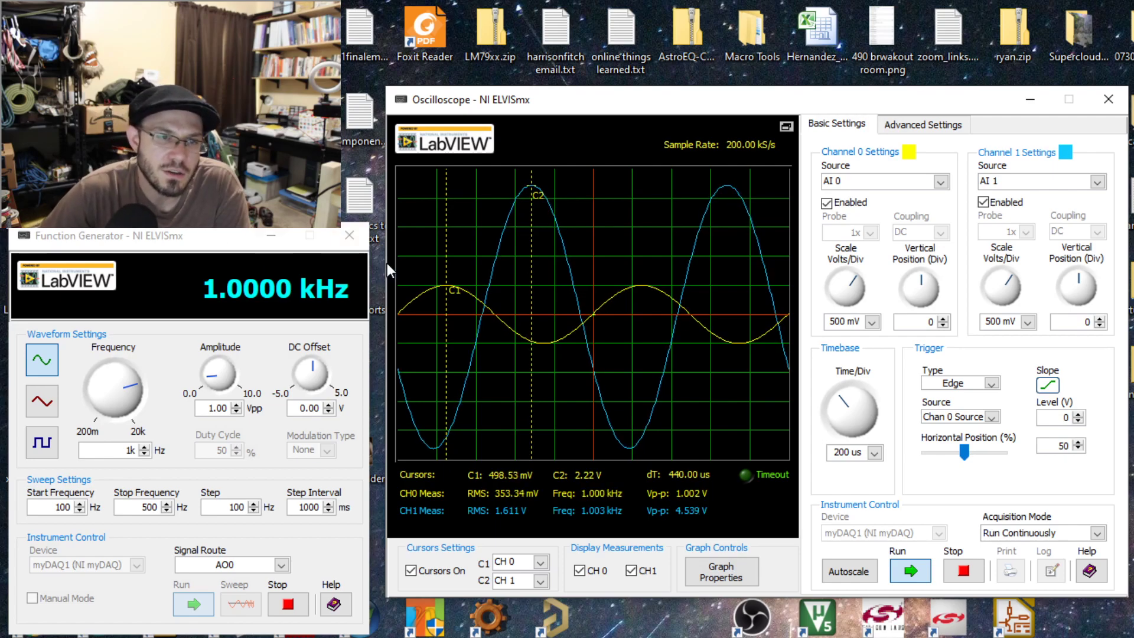
mouse_move(447, 292)
left_mouse_down()
mouse_move(590, 331)
mouse_move(709, 343)
mouse_move(570, 360)
mouse_move(416, 358)
mouse_move(446, 359)
left_mouse_up()
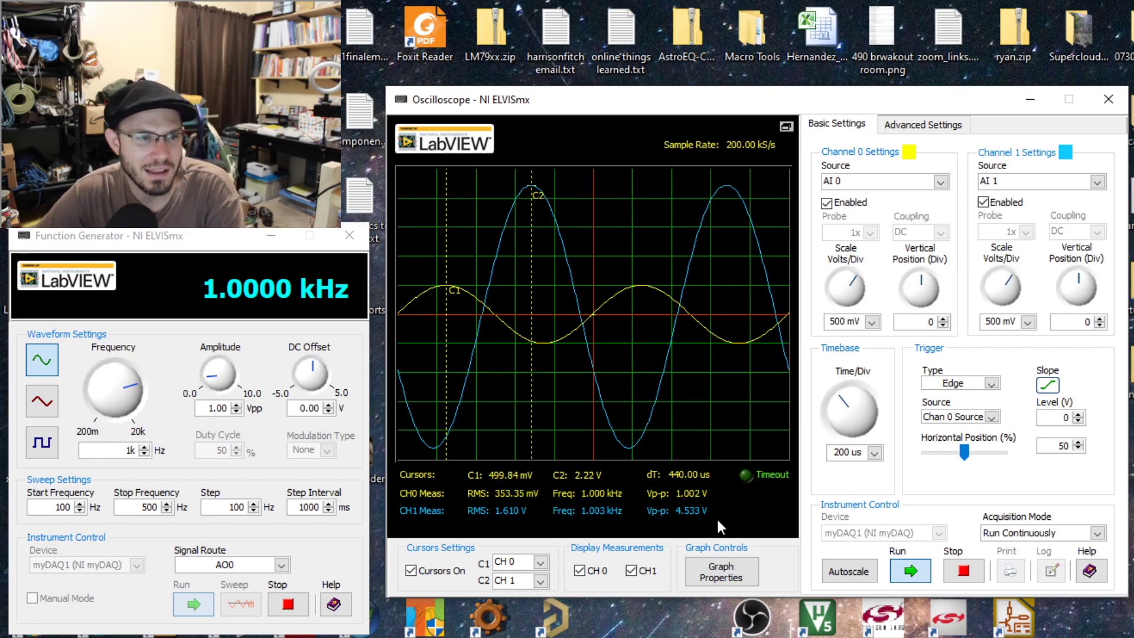
left_click(965, 574)
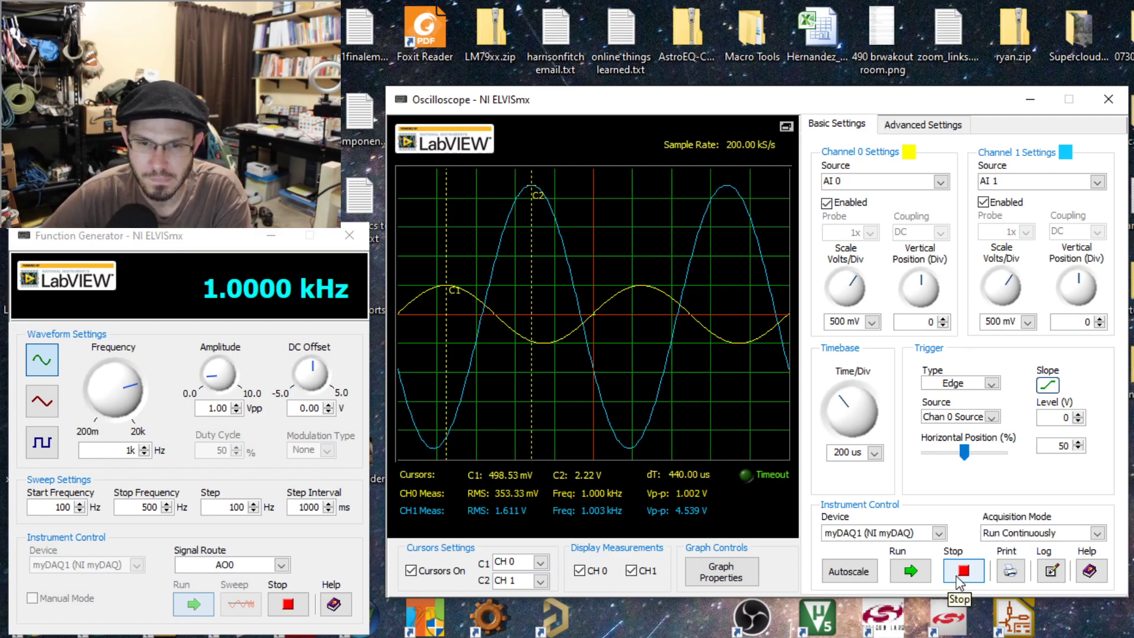